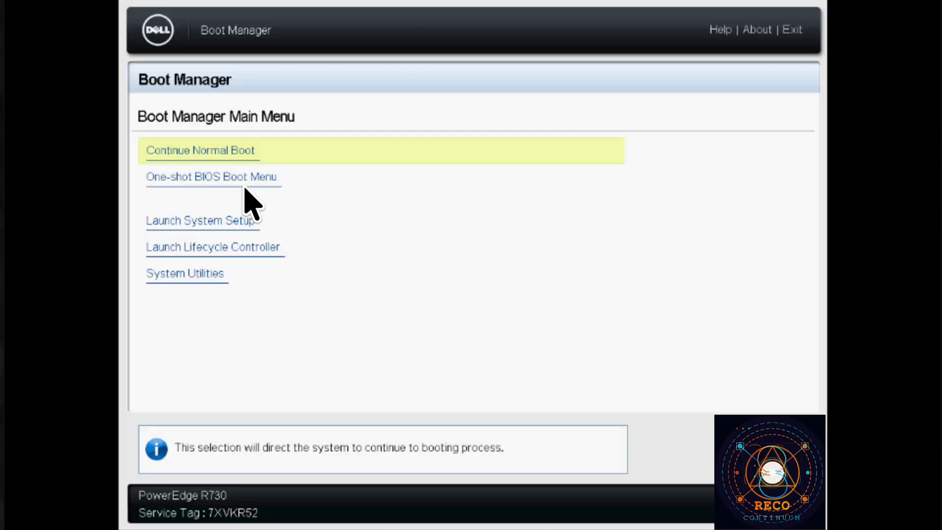
# Open the One-shot BIOS Boot Menu to boot the server from the installation media
pyautogui.click(229, 178)
pyautogui.click(230, 184)
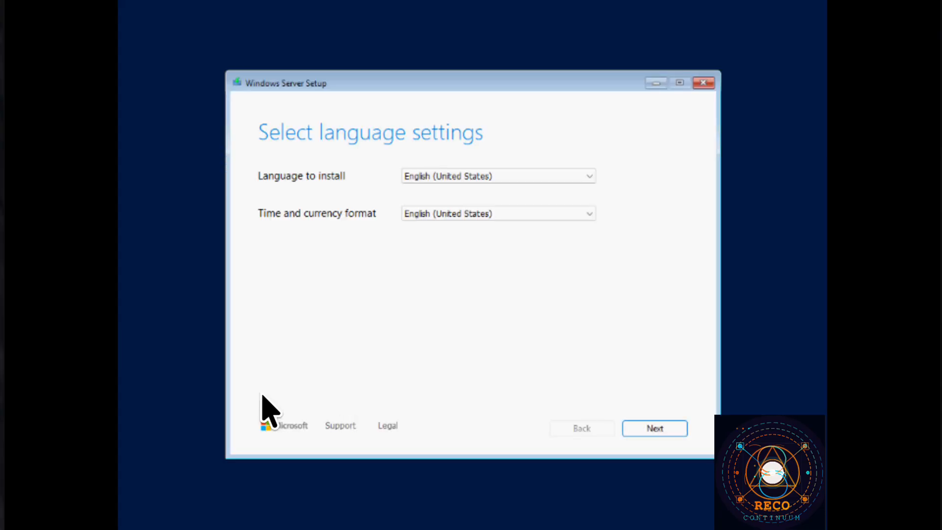
# Accept English (United States) with the US keyboard, and choose to install Windows Server, agreeing that all files, apps and settings are deleted
pyautogui.click(635, 429)
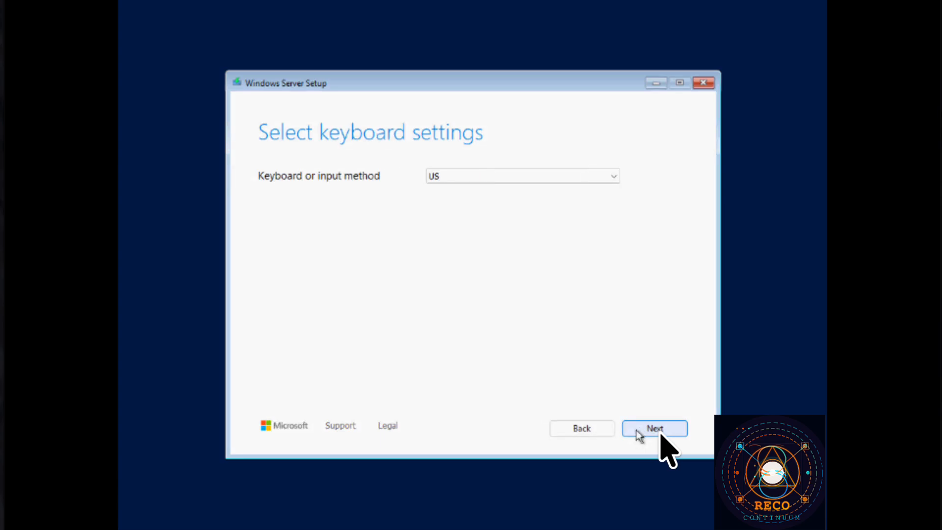
pyautogui.click(636, 430)
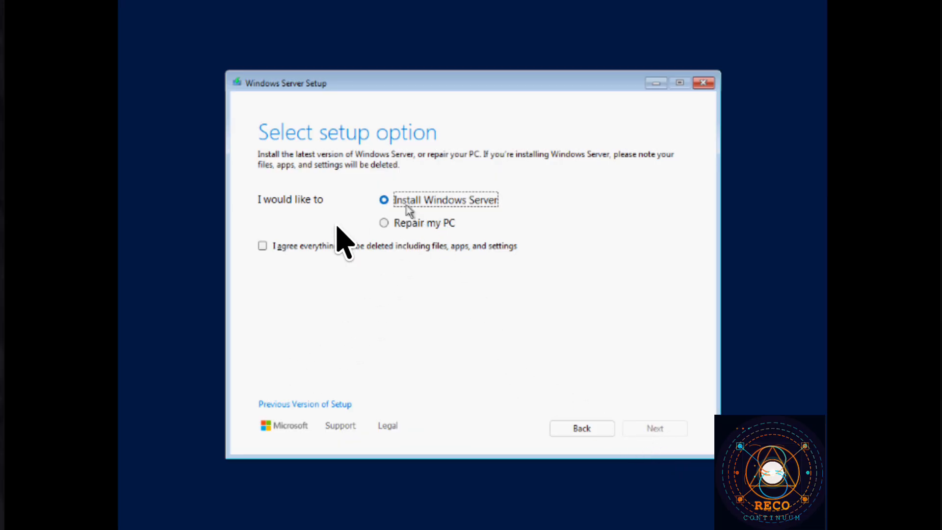
pyautogui.click(264, 246)
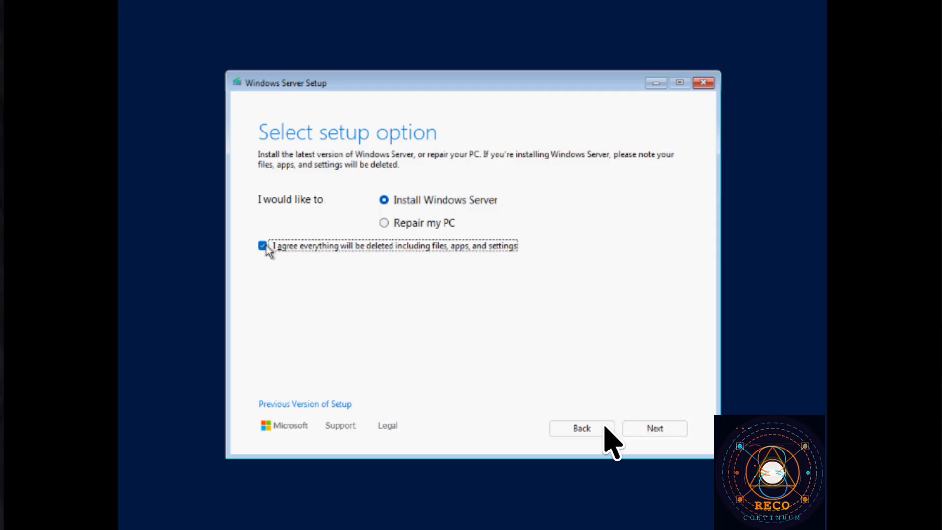
pyautogui.click(654, 428)
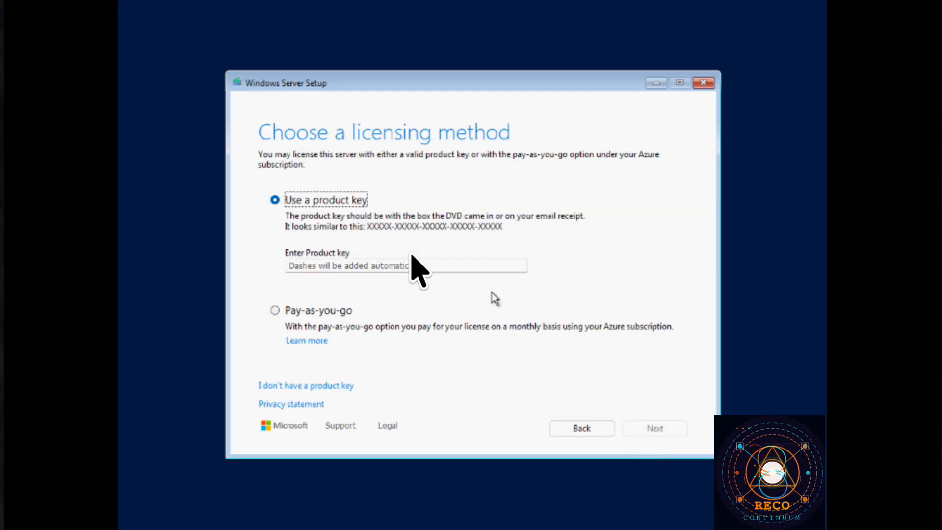
# Proceed without a product key, choose the Windows Server 2025 Standard (Desktop Experience) image and accept the license terms
pyautogui.click(296, 387)
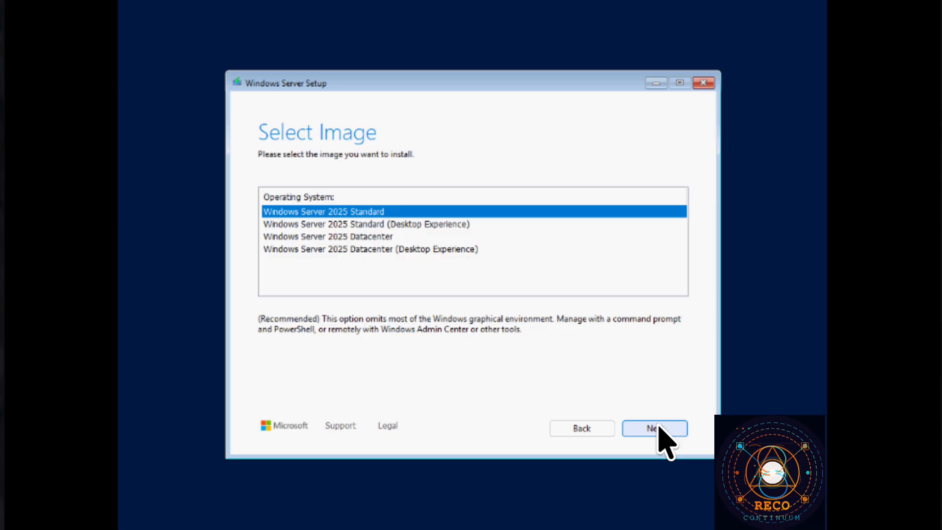
pyautogui.click(455, 226)
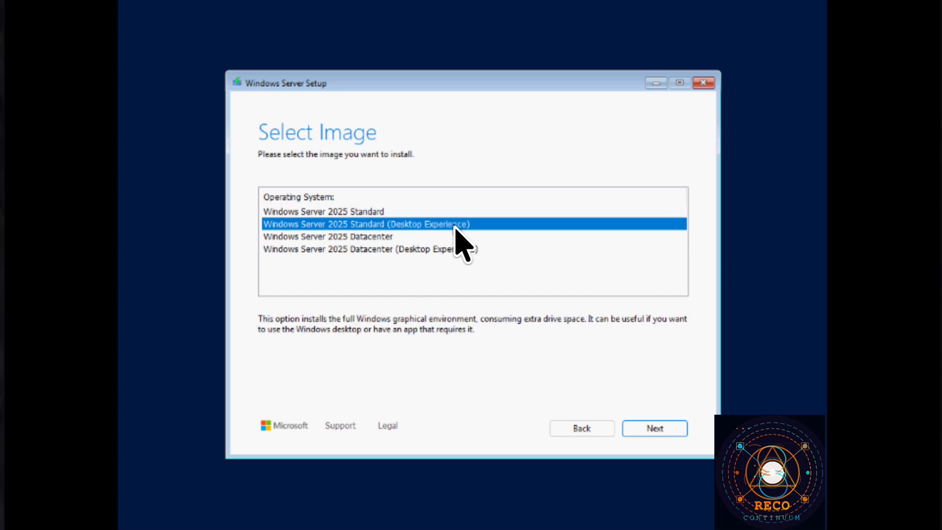
pyautogui.click(681, 428)
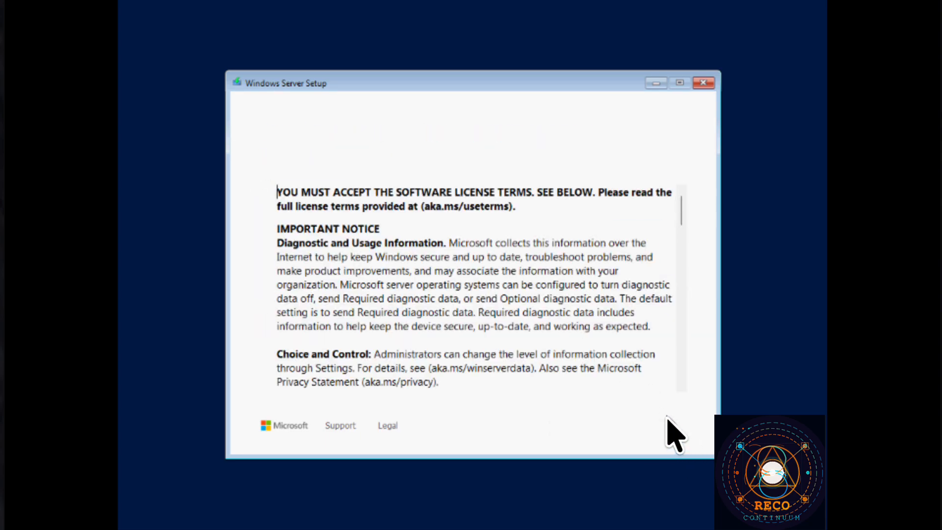
pyautogui.click(661, 428)
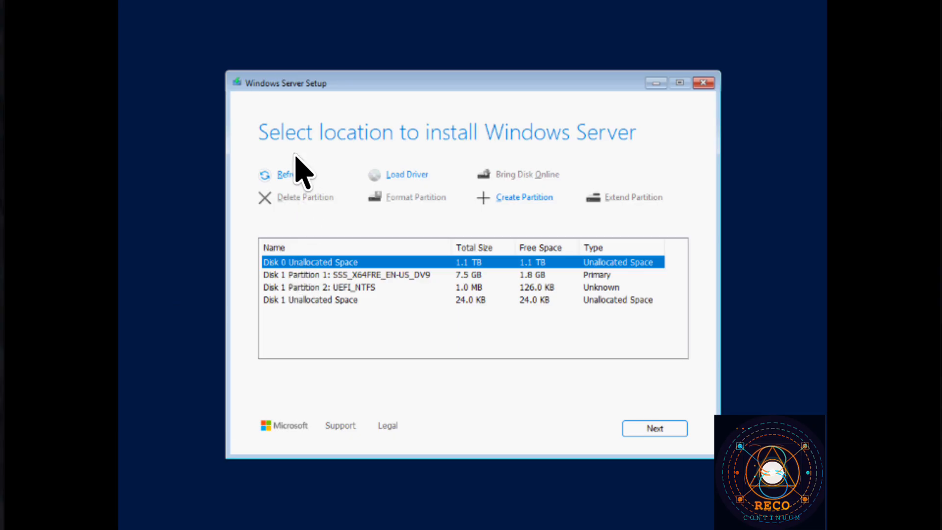
# Create a 210000 MB partition in the unallocated space of Disk 0 for the Windows Server installation
pyautogui.click(379, 273)
pyautogui.click(358, 265)
pyautogui.click(510, 197)
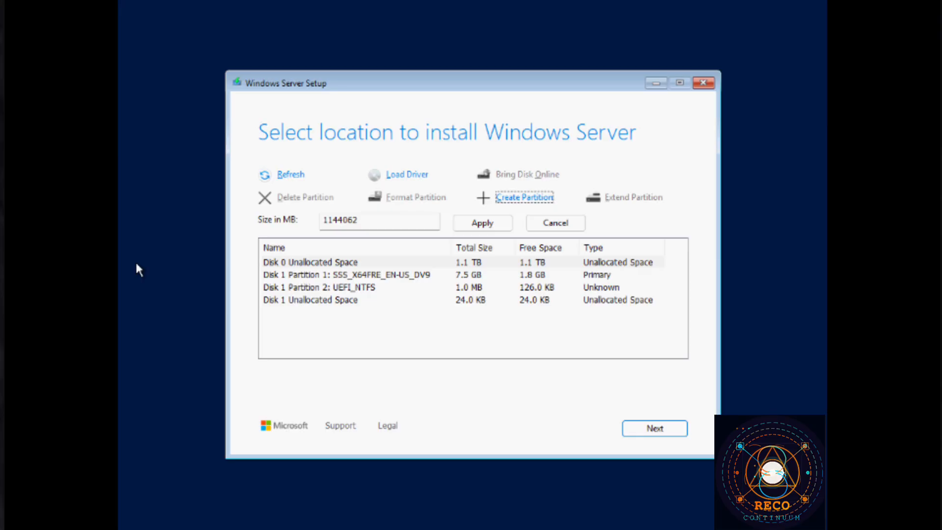
pyautogui.doubleClick(394, 225)
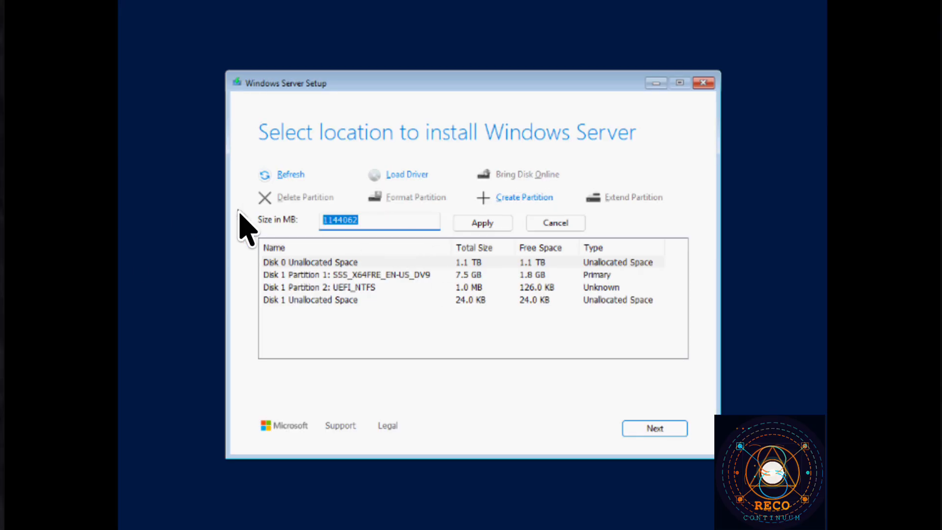
pyautogui.write('210000')
pyautogui.click(491, 224)
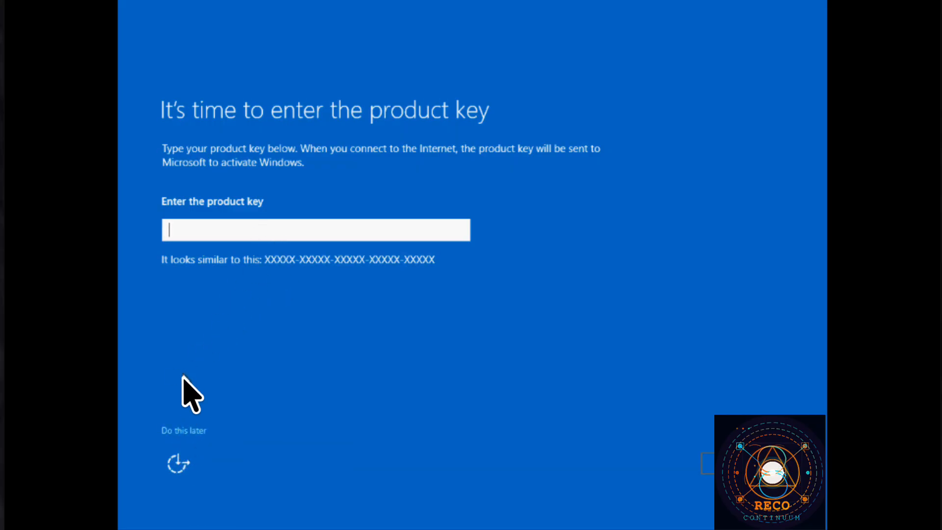
# Skip the product key entry and set the built-in Administrator account's password, entering it in both password fields
pyautogui.click(186, 433)
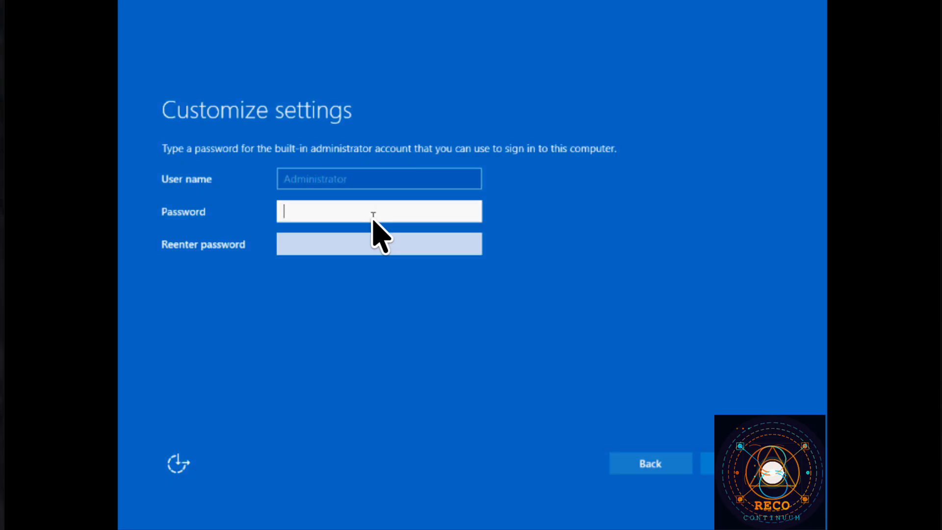
pyautogui.write('•••••••••')
pyautogui.press('Tab')
pyautogui.write('••••••')
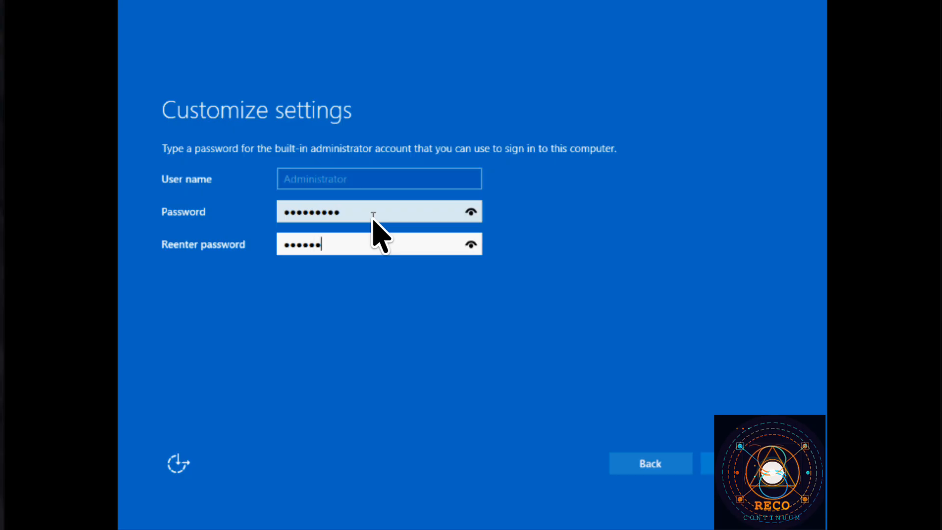
pyautogui.write('•••')
pyautogui.press('BackSpace')
pyautogui.press('BackSpace')
pyautogui.press('BackSpace')
pyautogui.press('BackSpace')
pyautogui.press('BackSpace')
pyautogui.press('BackSpace')
pyautogui.press('BackSpace')
pyautogui.press('BackSpace')
pyautogui.press('BackSpace')
pyautogui.write('••••••••••')
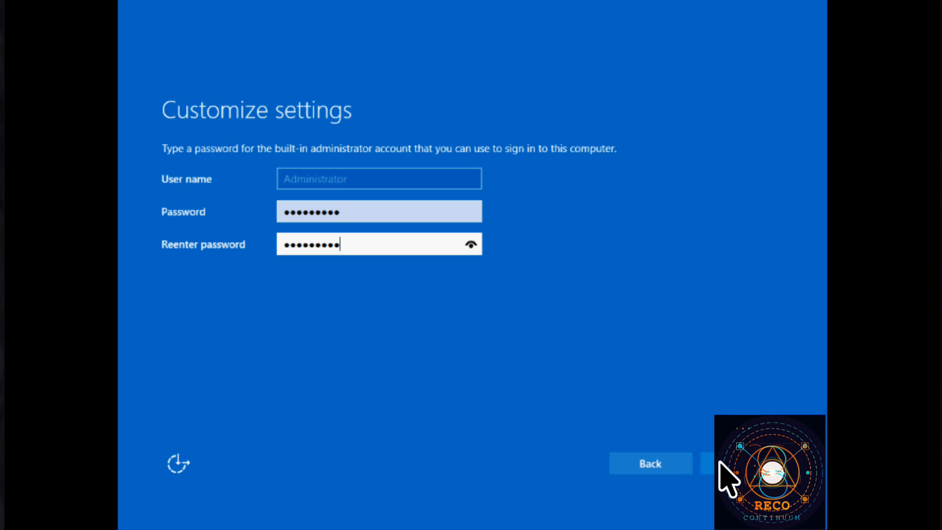
pyautogui.click(748, 460)
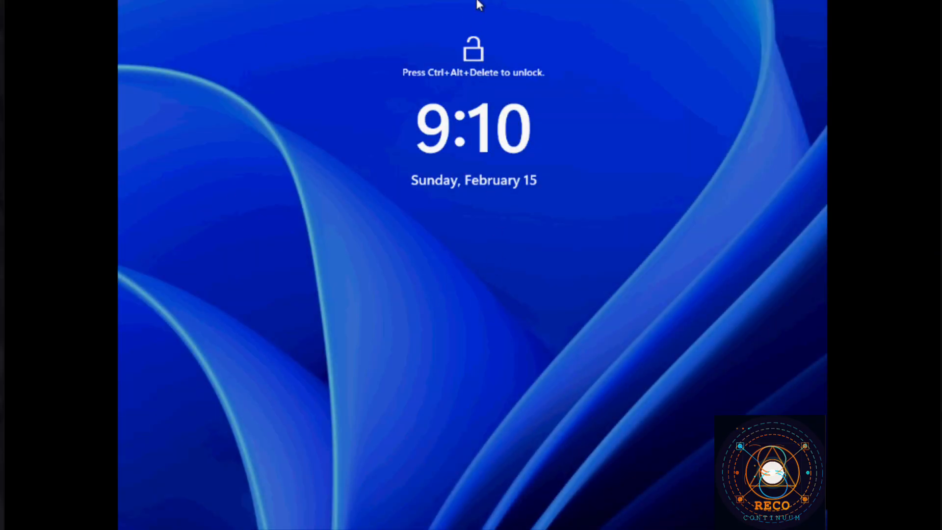
# Unlock the server and sign in as Administrator with the account password
pyautogui.hotkey('ctrl', 'alt', 'Delete')
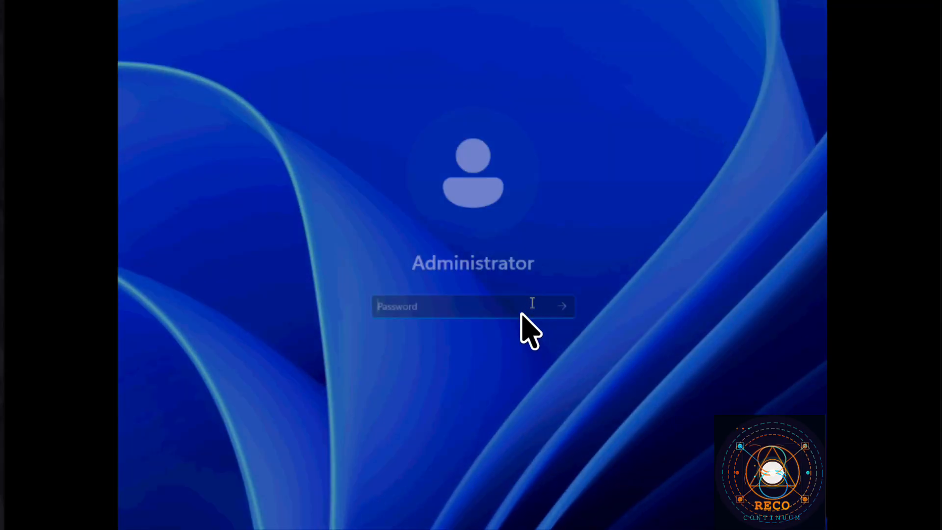
pyautogui.write('********')
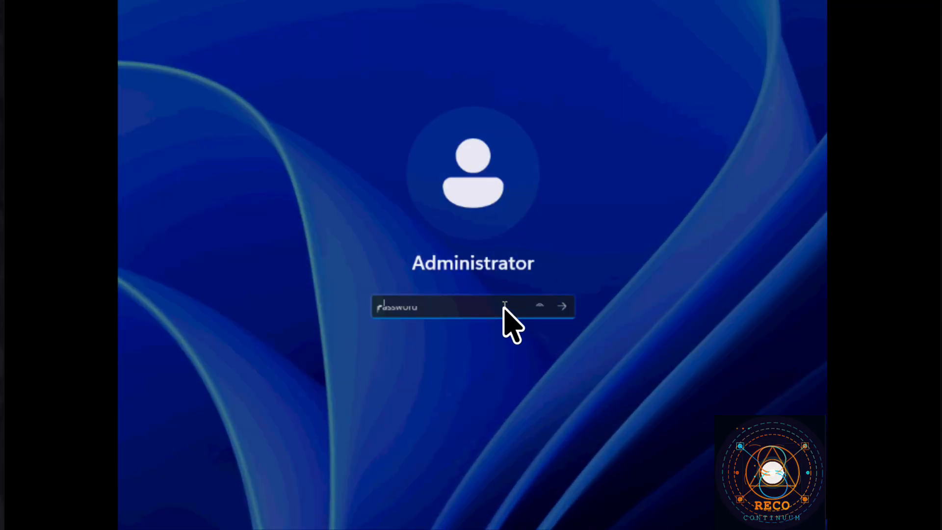
pyautogui.press('Return')
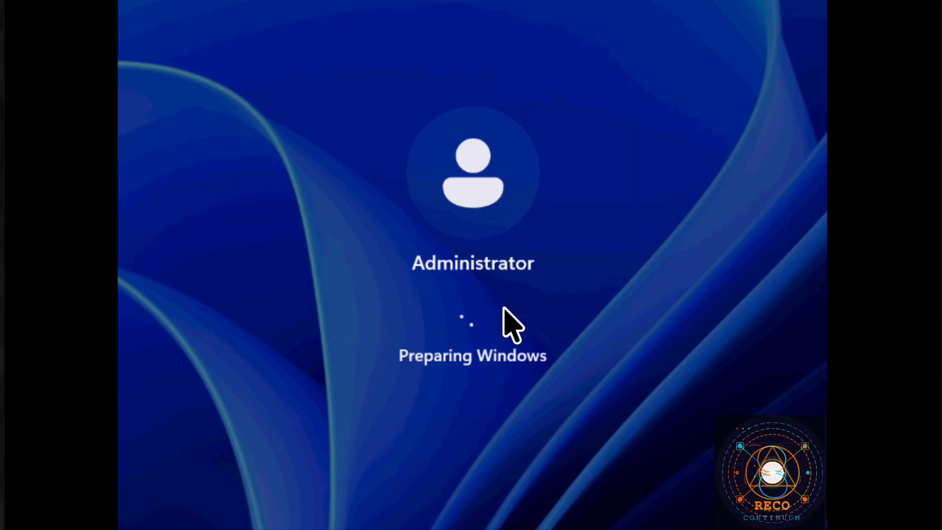
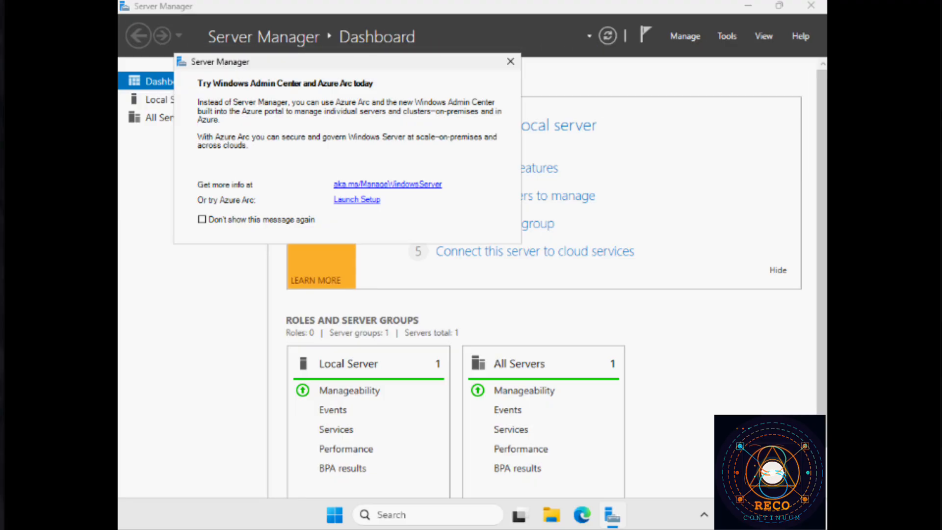
# Dismiss the Windows Admin Center and Azure Arc message and keep it from showing again
pyautogui.click(201, 220)
pyautogui.click(510, 61)
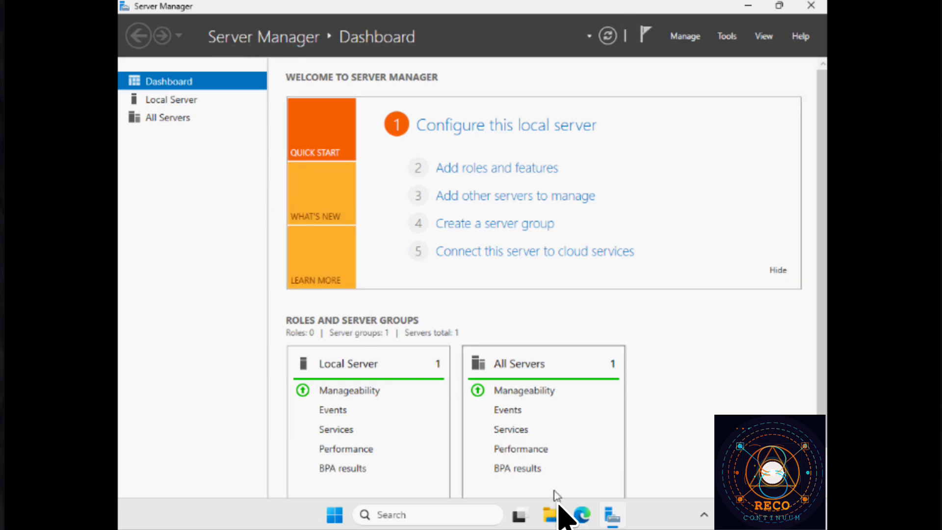
# Find and open Computer Management and show its Disk Management view
pyautogui.click(421, 520)
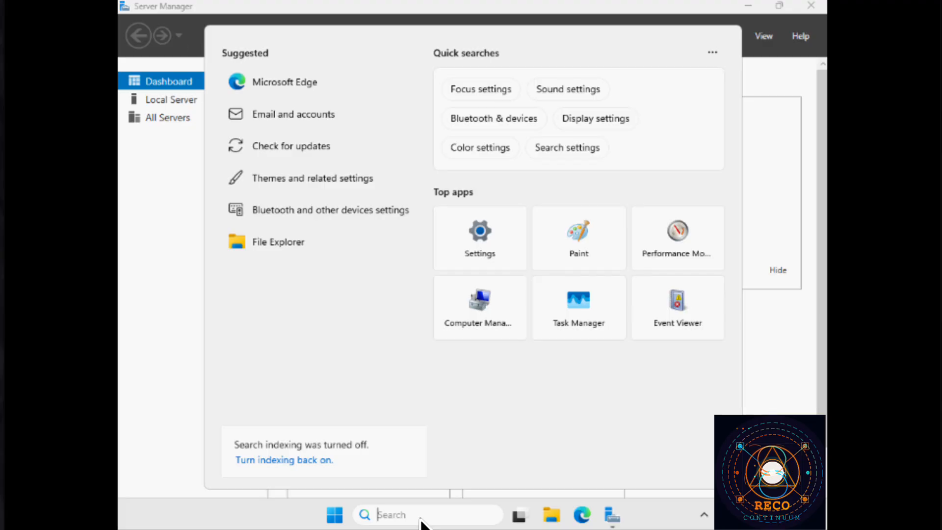
pyautogui.write('computer')
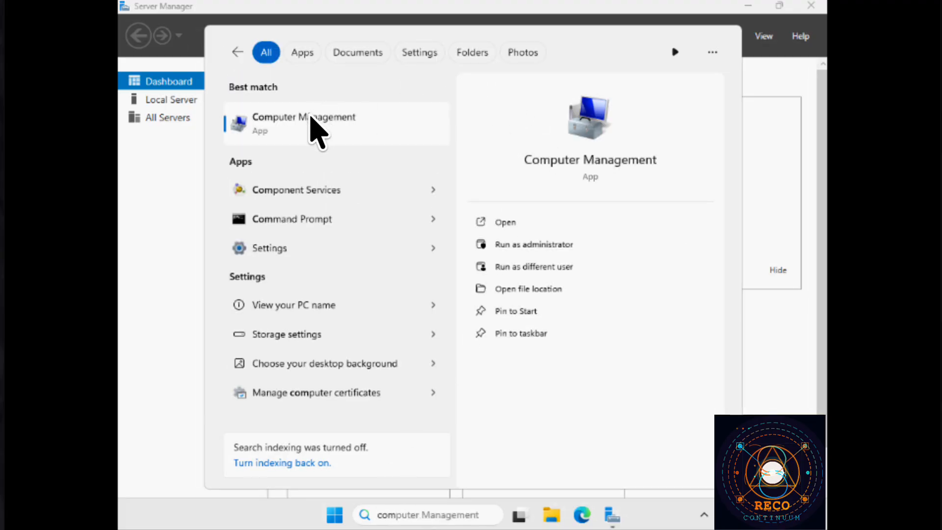
pyautogui.click(311, 122)
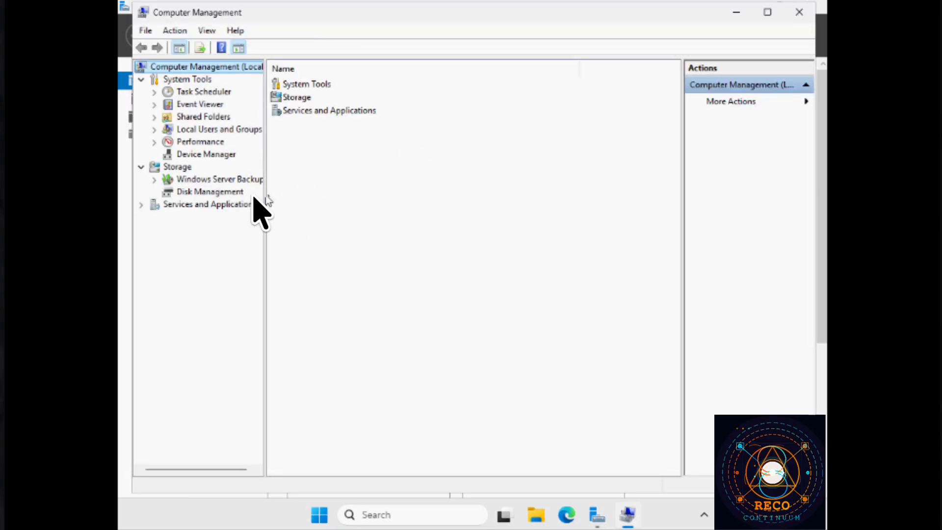
pyautogui.click(235, 195)
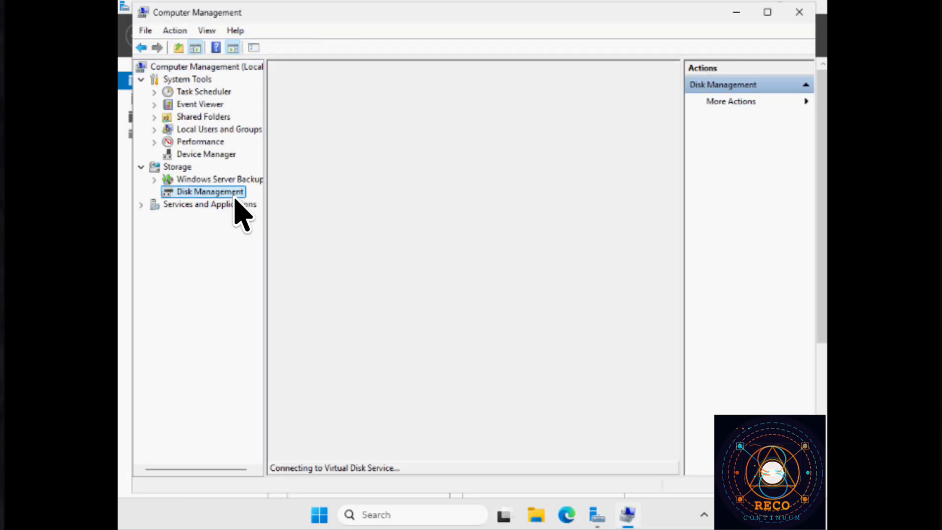
# Create a simple volume of 933962 MB in Disk 0's unallocated space with drive letter D, NTFS quick format and the label Data
pyautogui.click(604, 315)
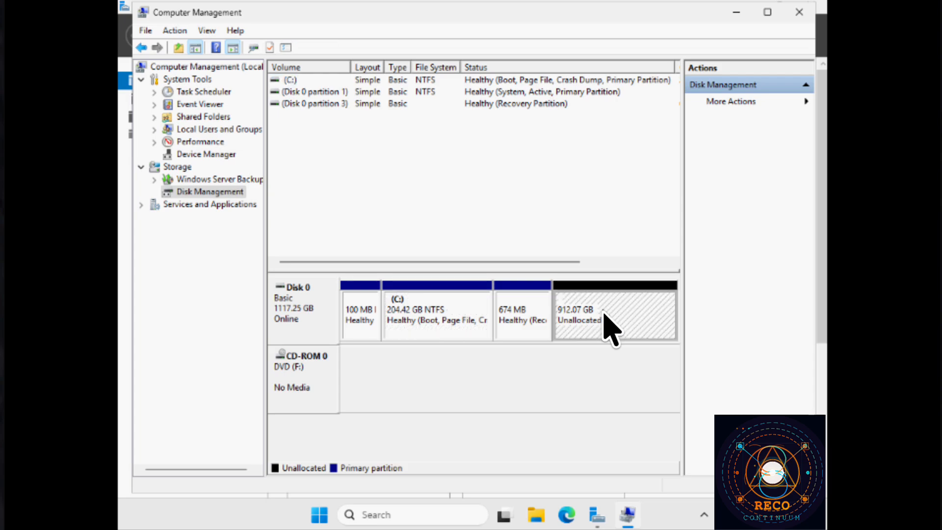
pyautogui.rightClick(604, 315)
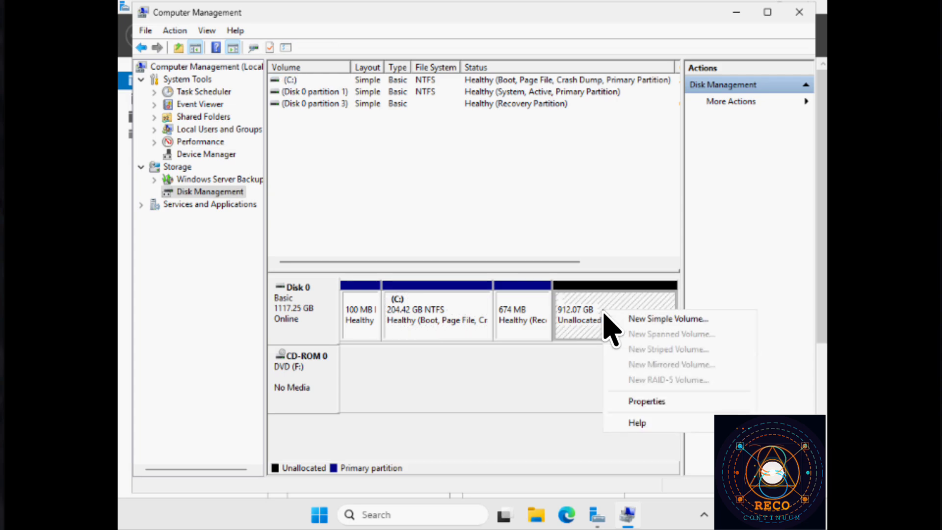
pyautogui.click(636, 319)
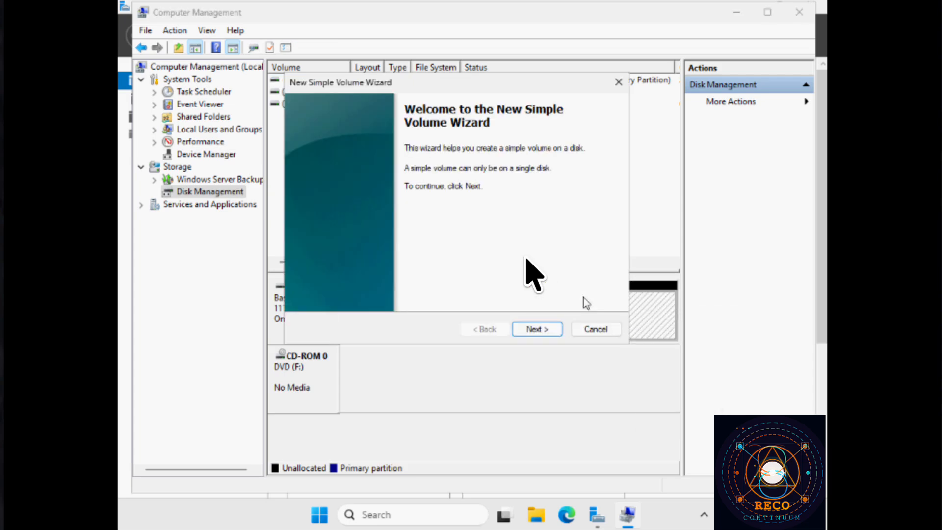
pyautogui.click(538, 327)
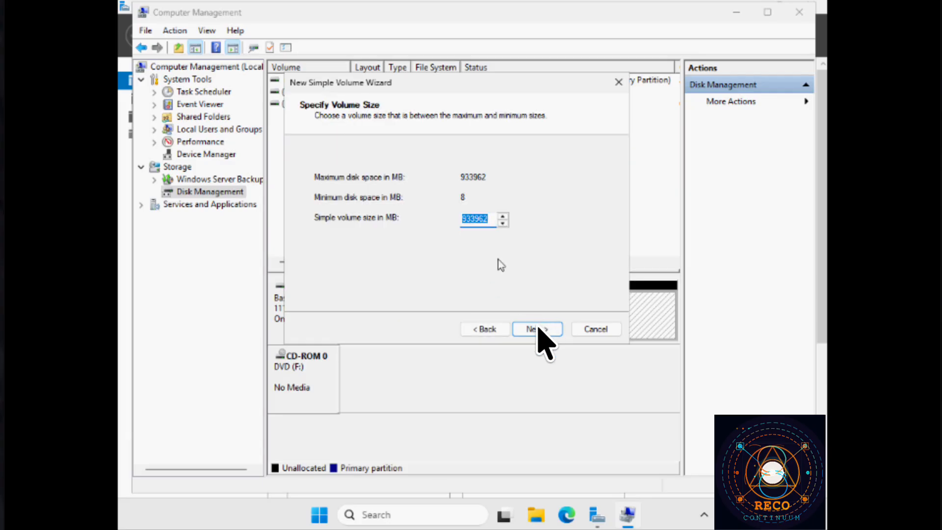
pyautogui.click(538, 328)
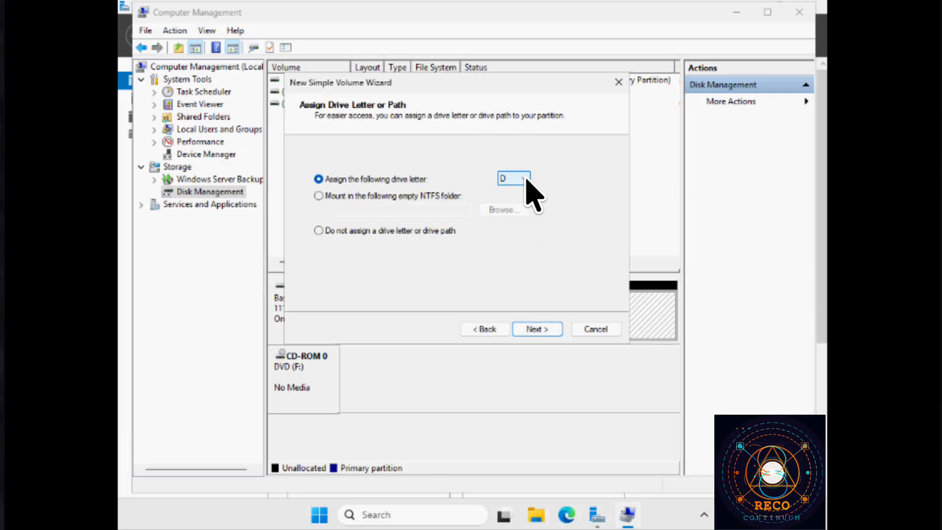
pyautogui.click(538, 330)
pyautogui.moveTo(510, 248); pyautogui.dragTo(412, 249)
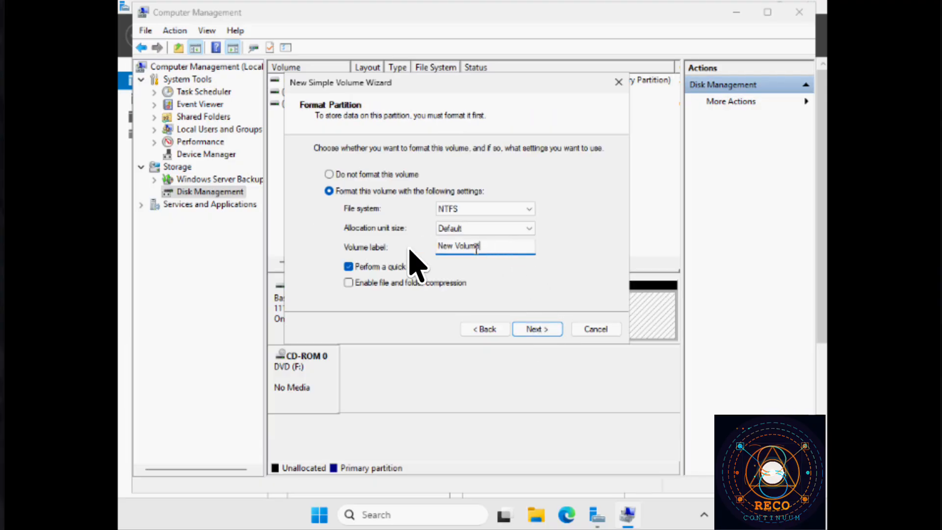
pyautogui.write('Data')
pyautogui.click(552, 330)
pyautogui.click(551, 330)
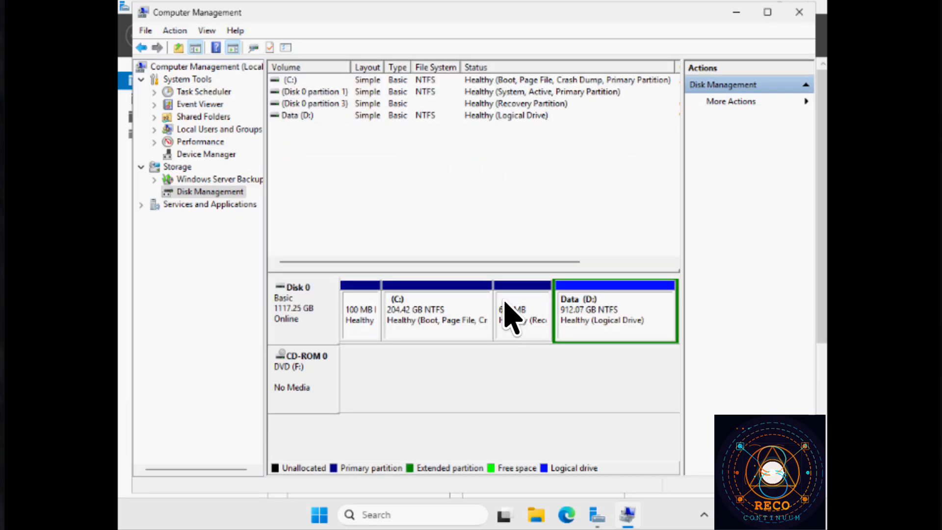
# Minimize Computer Management, then find and open Control Panel
pyautogui.click(735, 14)
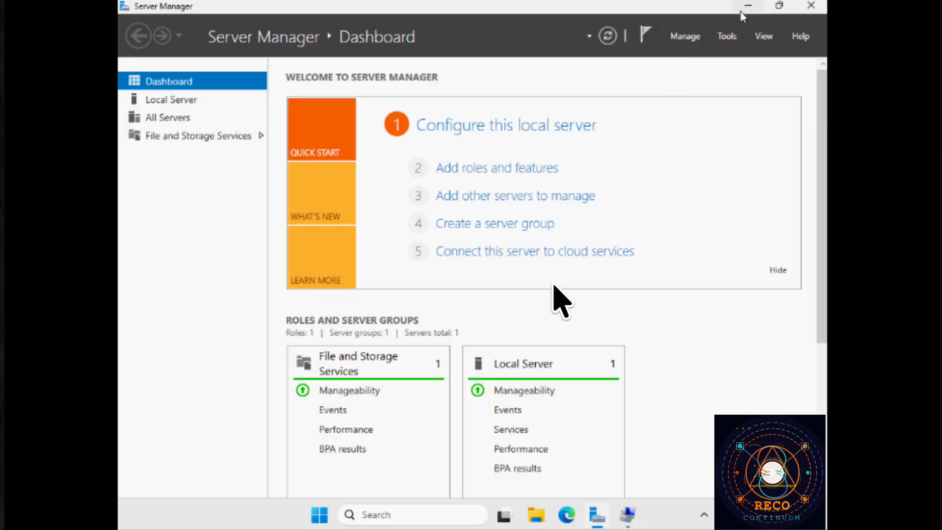
pyautogui.click(452, 514)
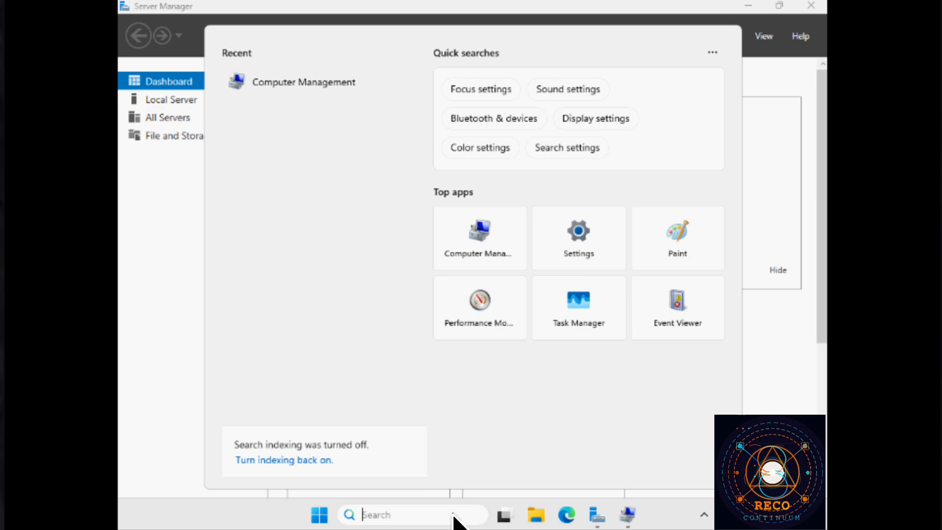
pyautogui.write('control')
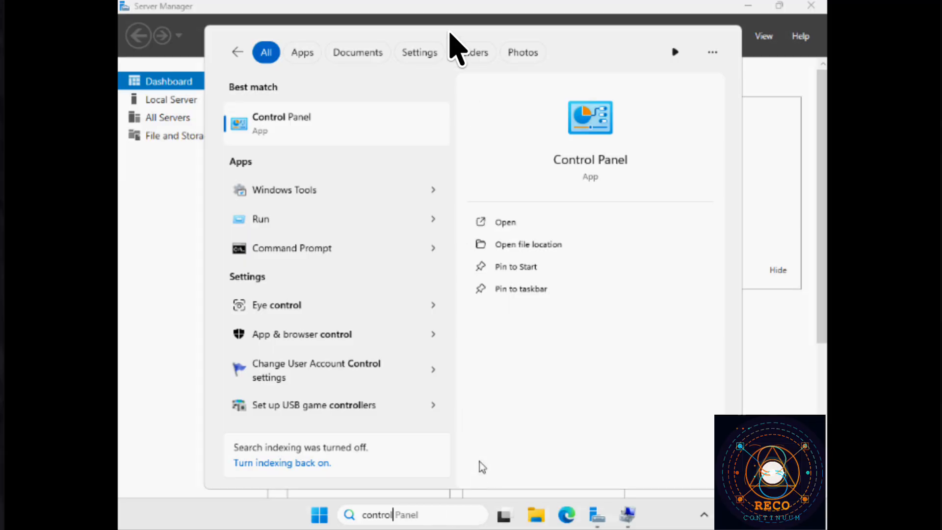
pyautogui.click(291, 123)
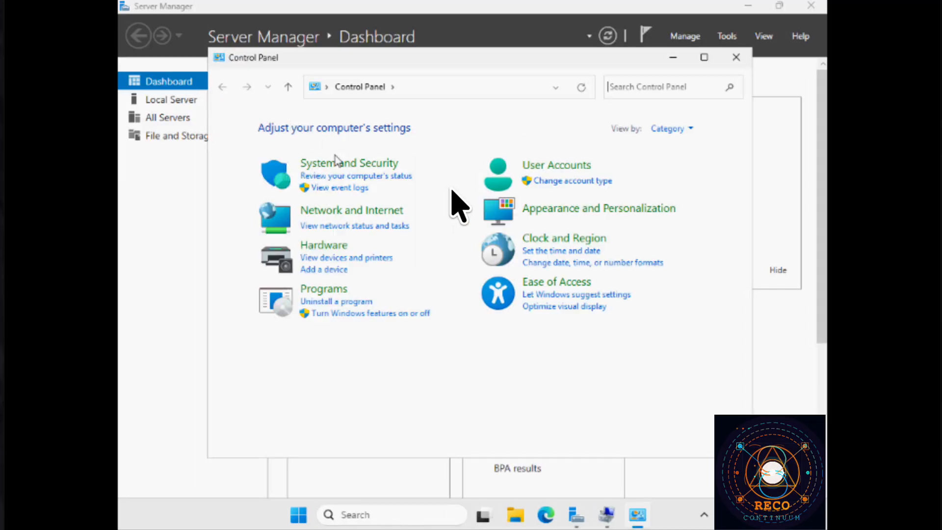
# Show Control Panel as small icons and view the active connections in the Network and Sharing Center
pyautogui.click(684, 131)
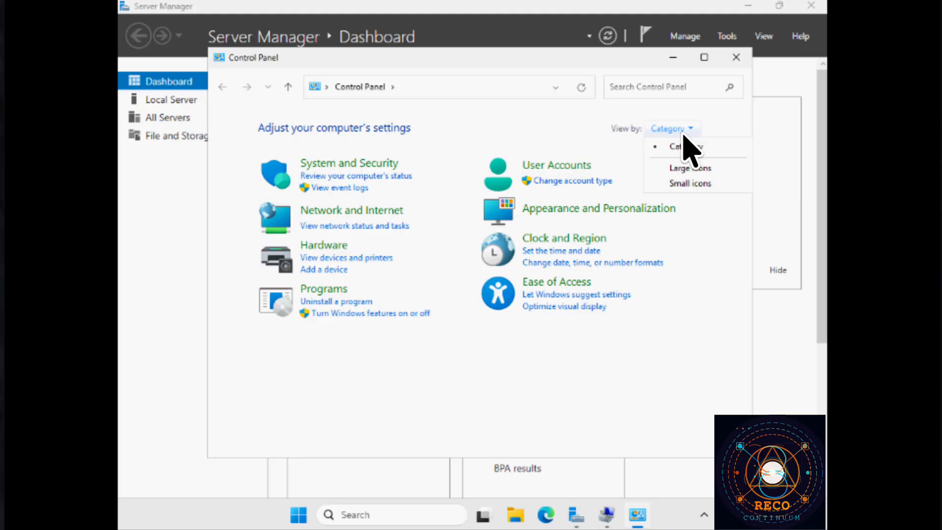
pyautogui.click(684, 197)
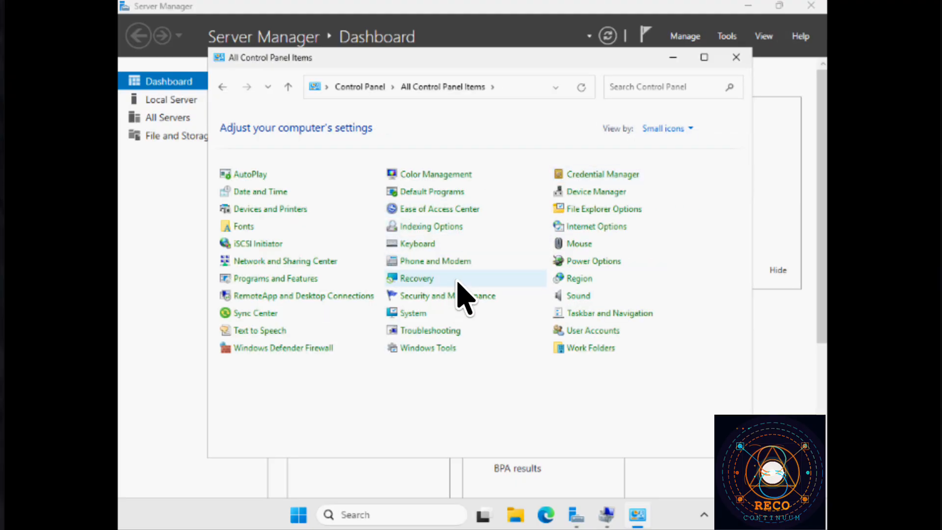
pyautogui.click(303, 262)
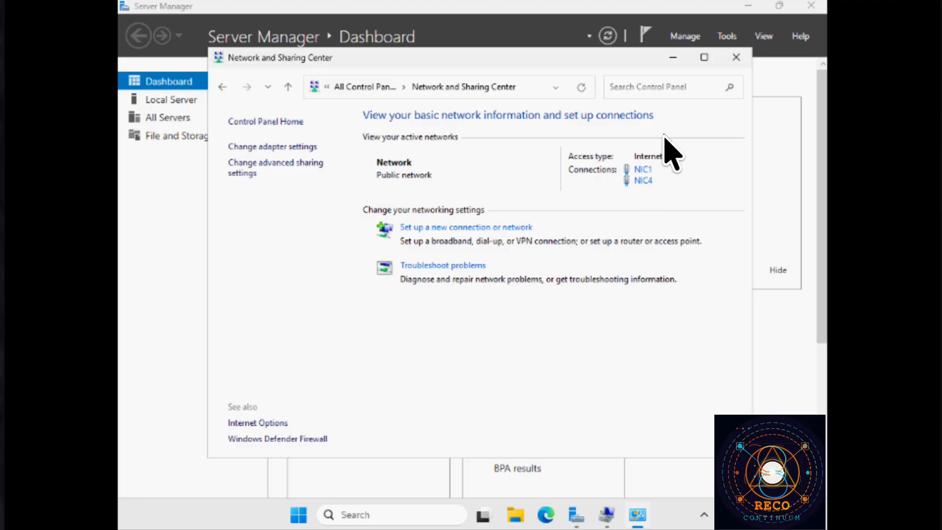
pyautogui.click(673, 56)
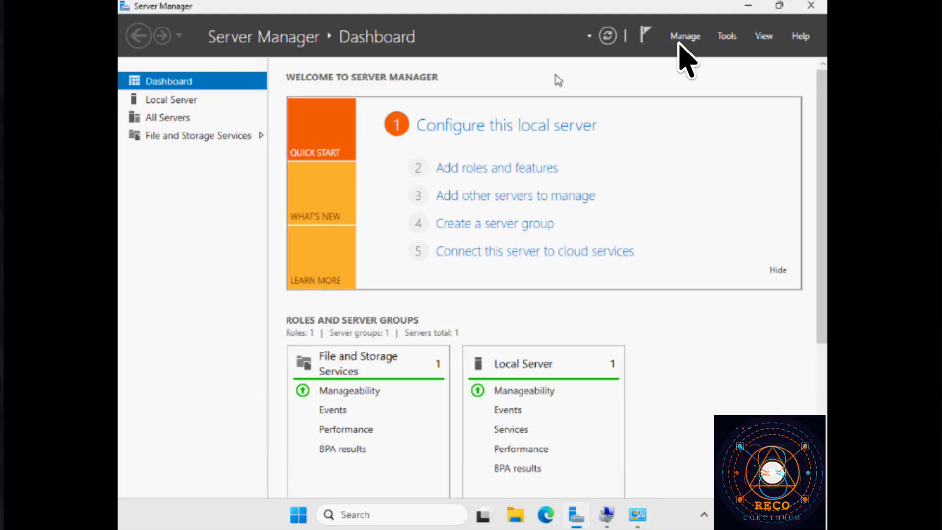
# Start adding roles and features with a role-based or feature-based installation on the local server from the server pool
pyautogui.click(679, 44)
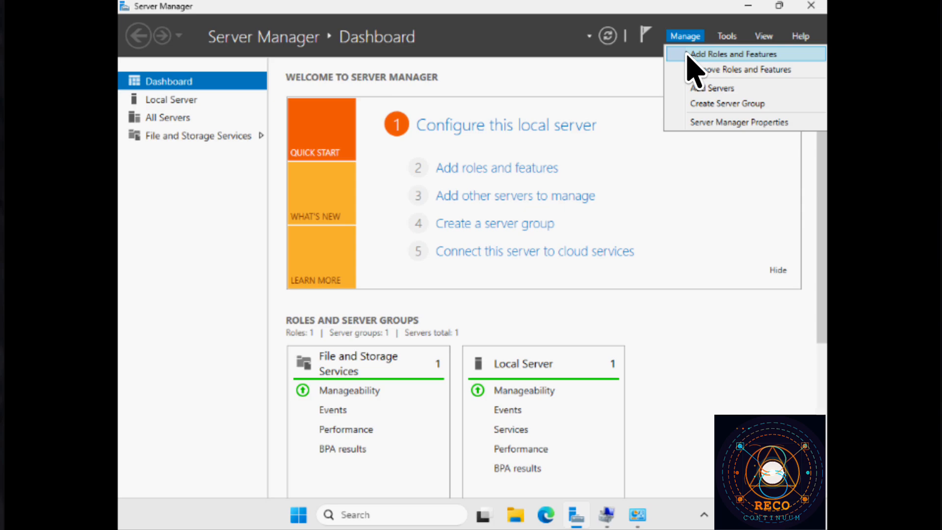
pyautogui.click(697, 54)
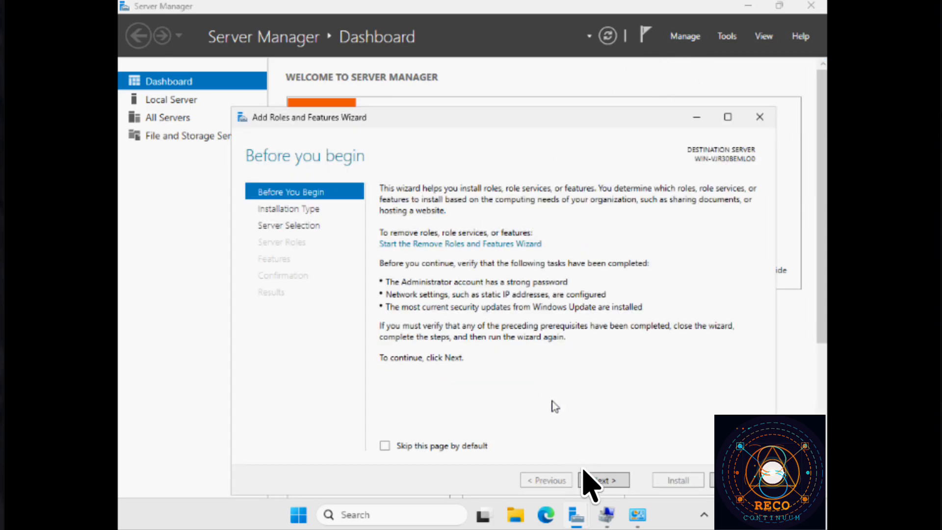
pyautogui.click(593, 480)
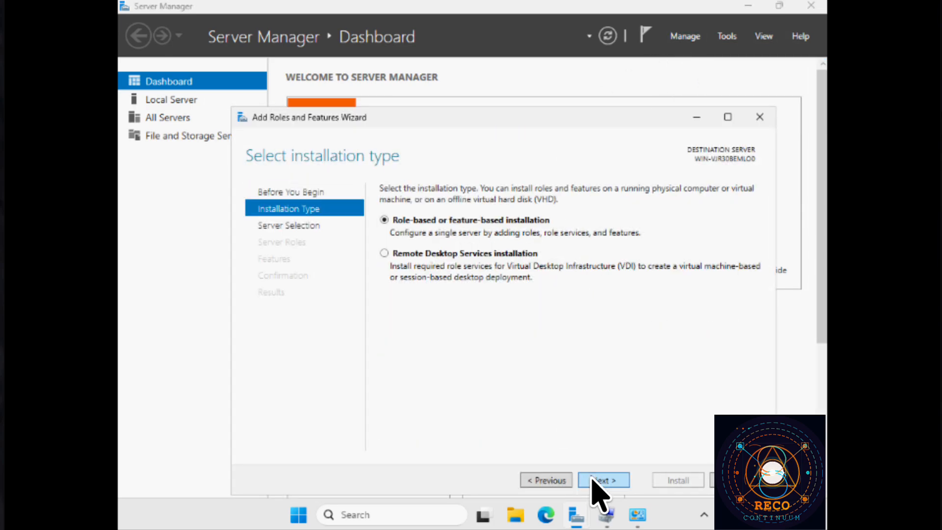
pyautogui.click(594, 480)
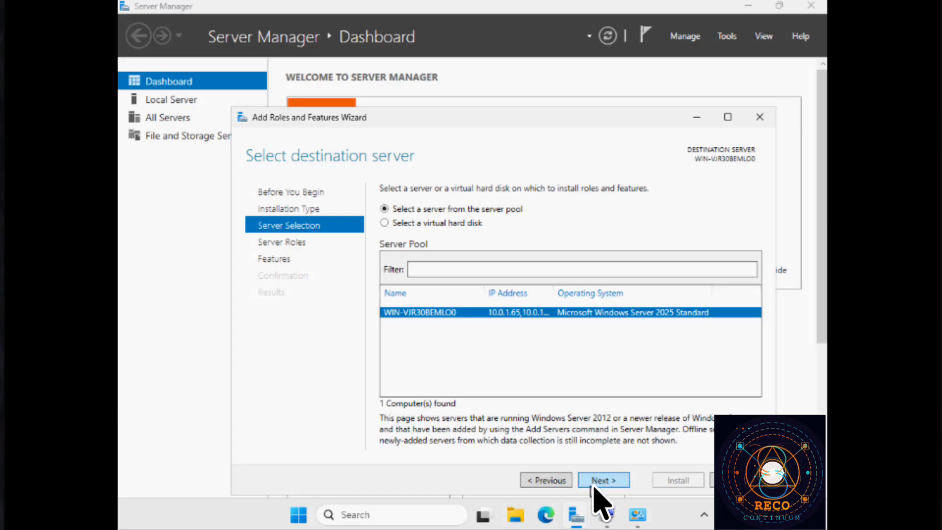
pyautogui.click(595, 481)
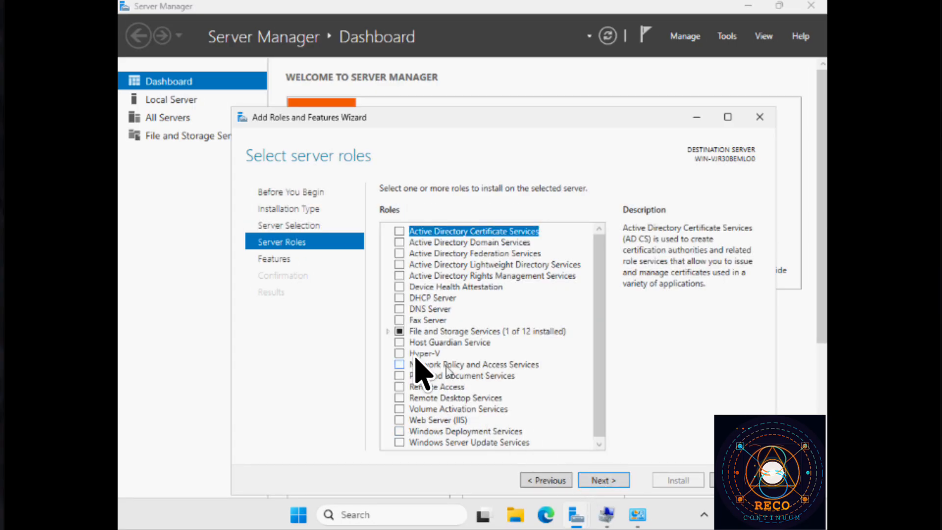
# Choose the Hyper-V role with its required management tools and add no further features
pyautogui.click(401, 356)
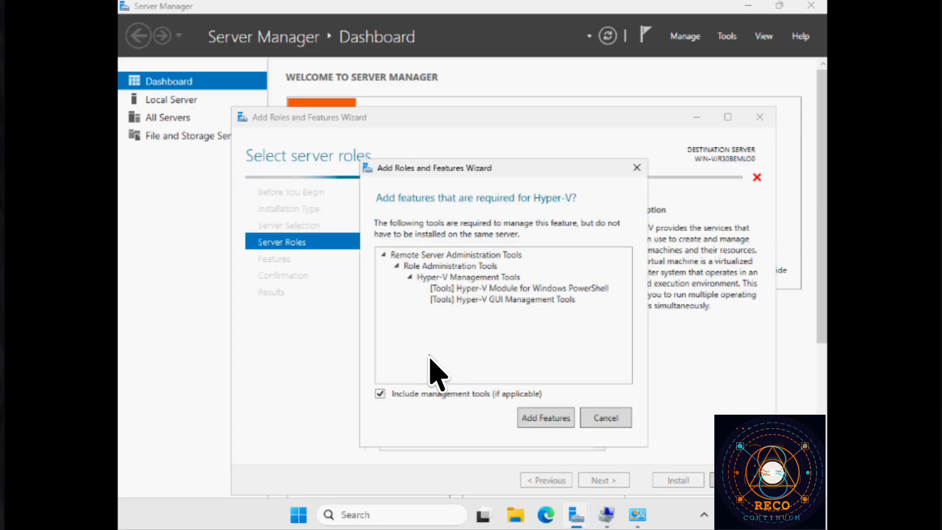
pyautogui.click(553, 419)
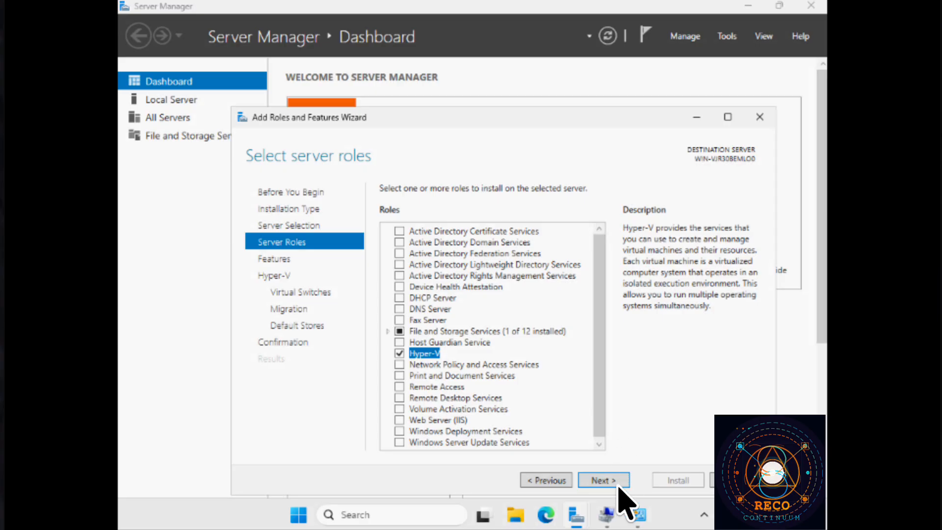
pyautogui.click(603, 481)
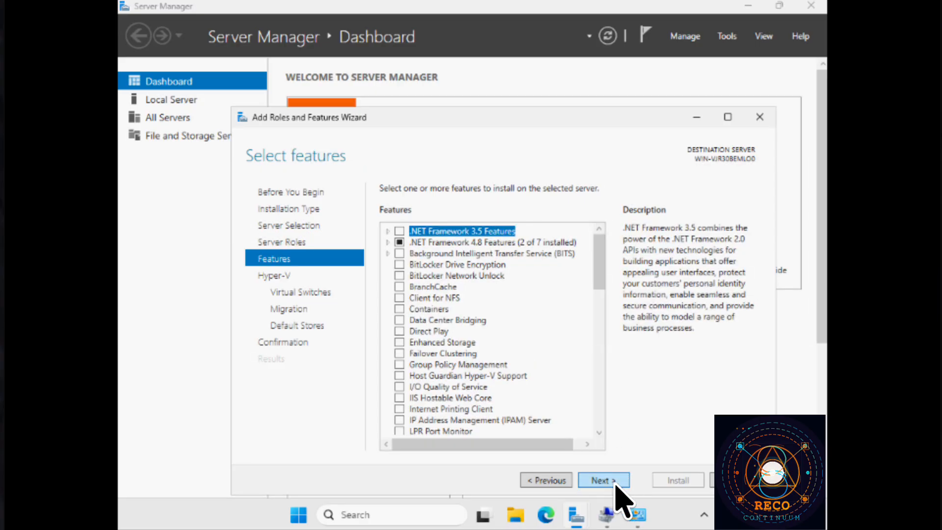
pyautogui.click(603, 480)
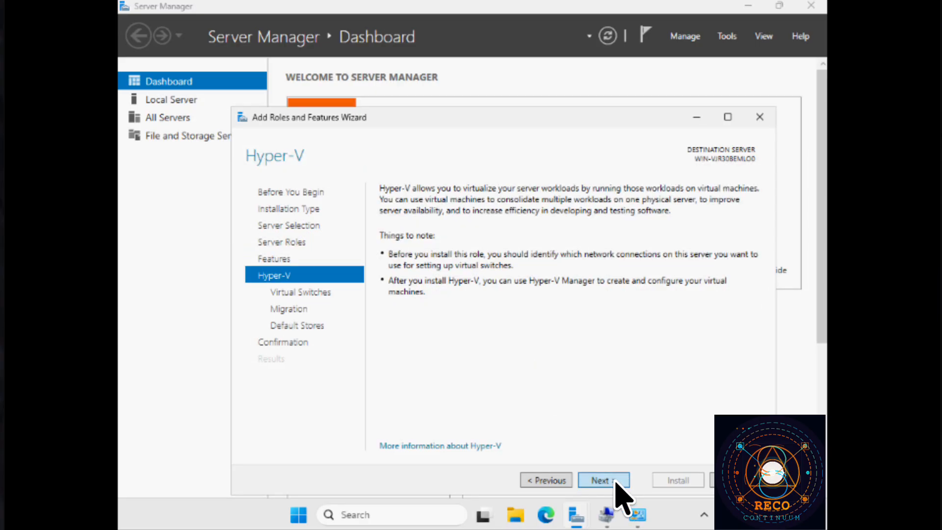
# Assign NIC4 to the Hyper-V virtual switch and continue without live migration to the default file locations
pyautogui.click(603, 480)
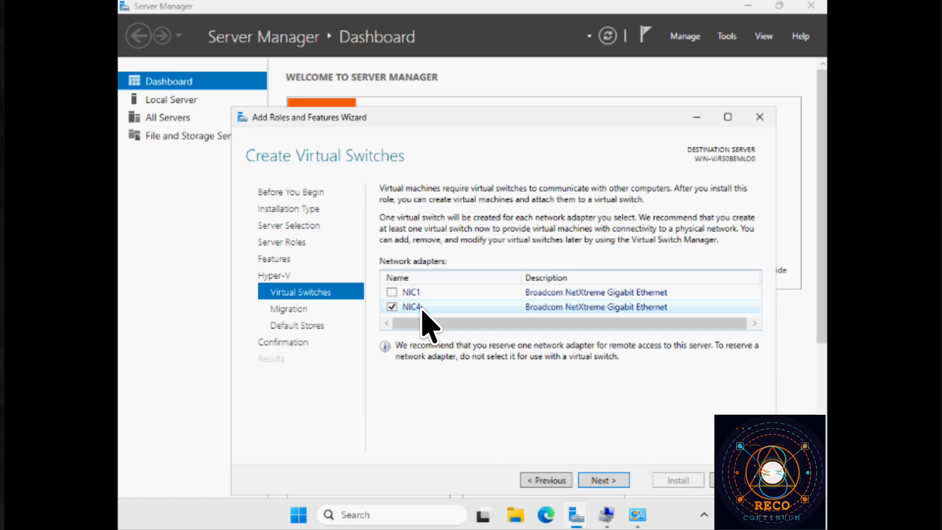
pyautogui.click(601, 482)
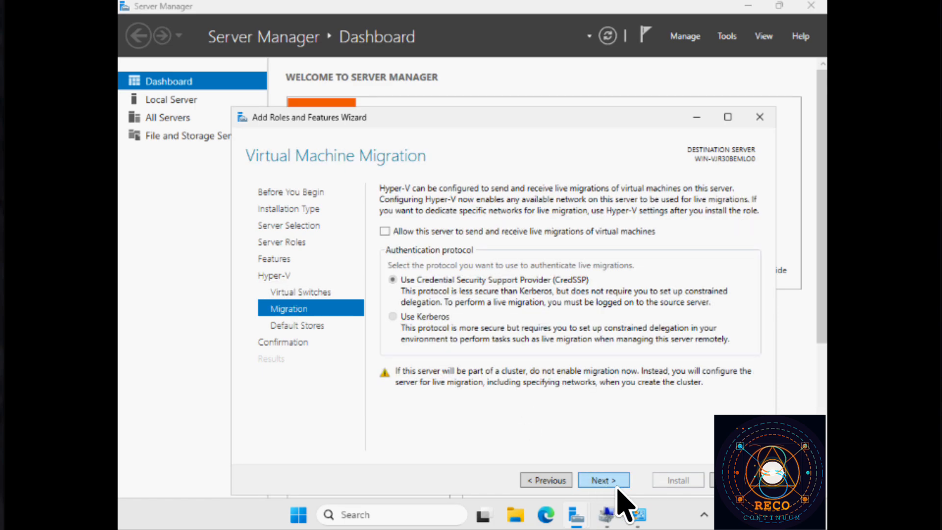
pyautogui.click(613, 485)
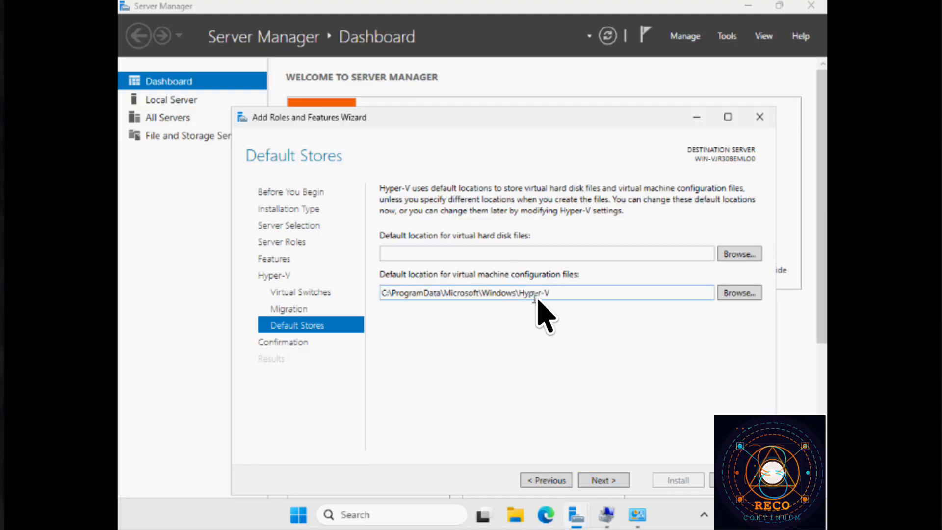
pyautogui.moveTo(559, 295); pyautogui.dragTo(254, 288)
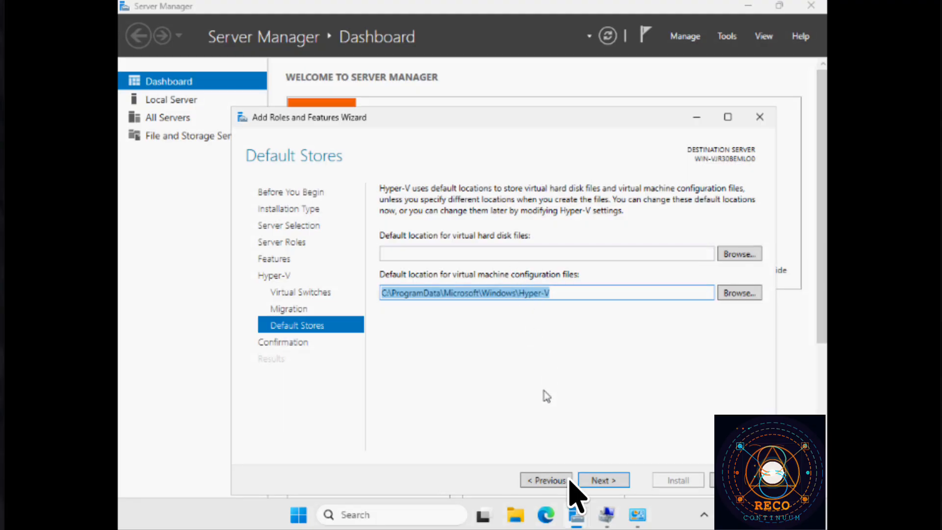
# Switch to File Explorer and create a folder named Hyper V on the Data (D:) drive
pyautogui.click(516, 515)
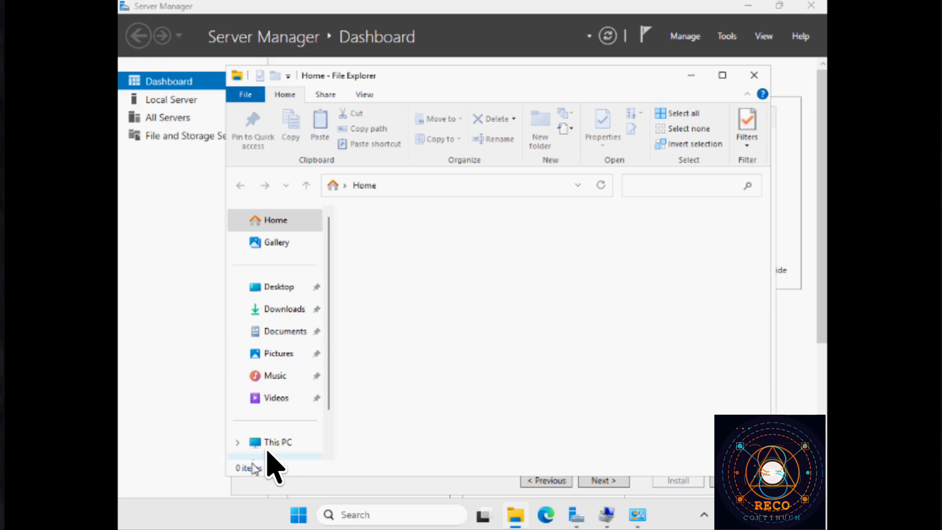
pyautogui.click(269, 441)
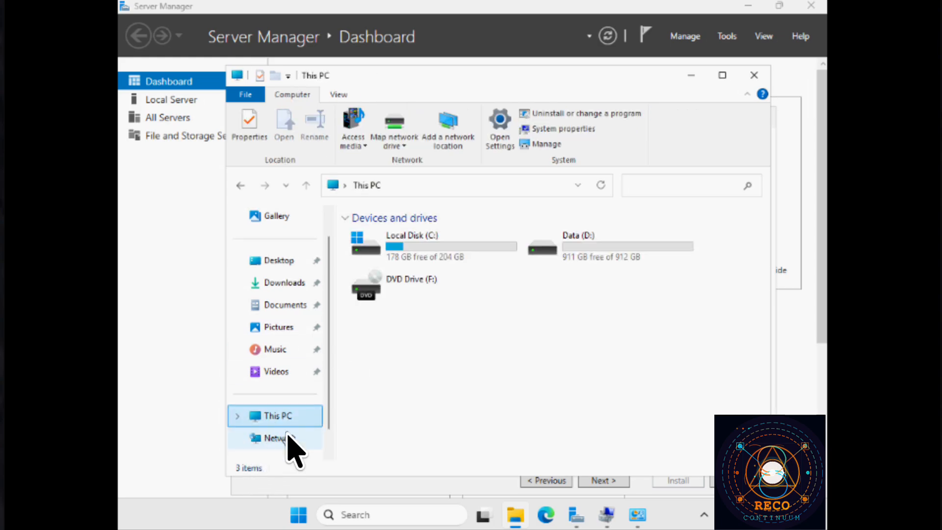
pyautogui.doubleClick(578, 260)
pyautogui.rightClick(490, 277)
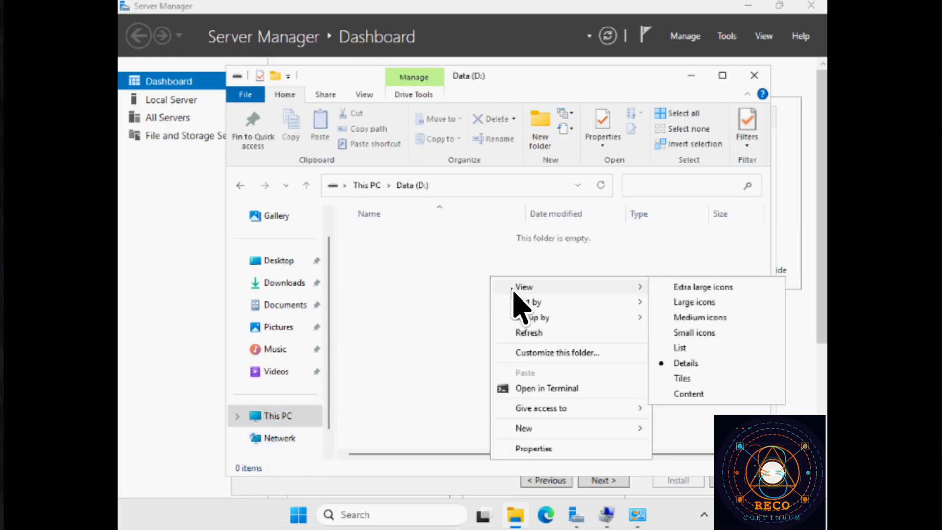
pyautogui.moveTo(534, 430)
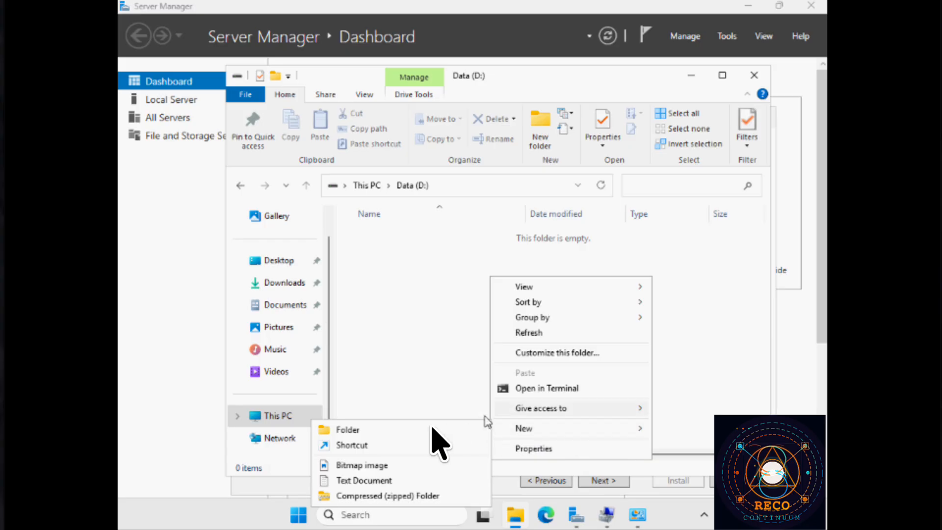
pyautogui.click(407, 429)
pyautogui.write('Hy')
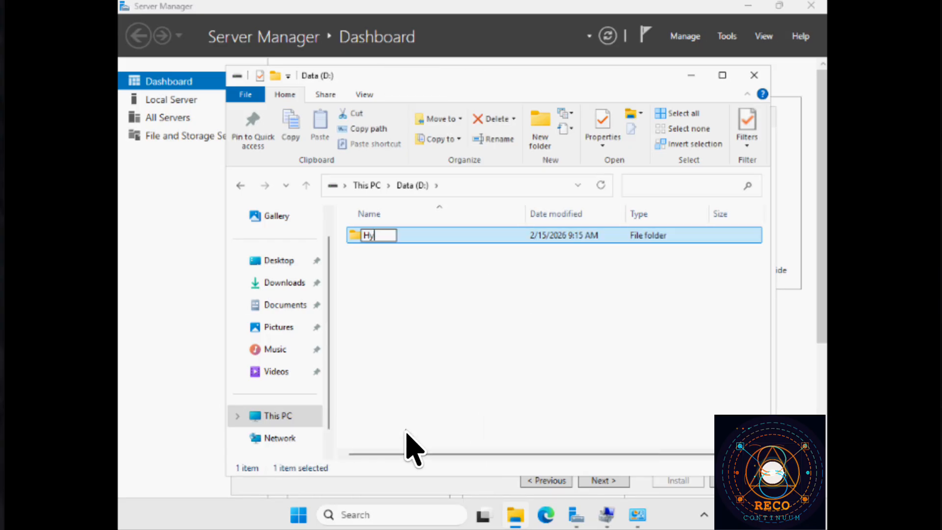
pyautogui.write('per V')
pyautogui.press('Return')
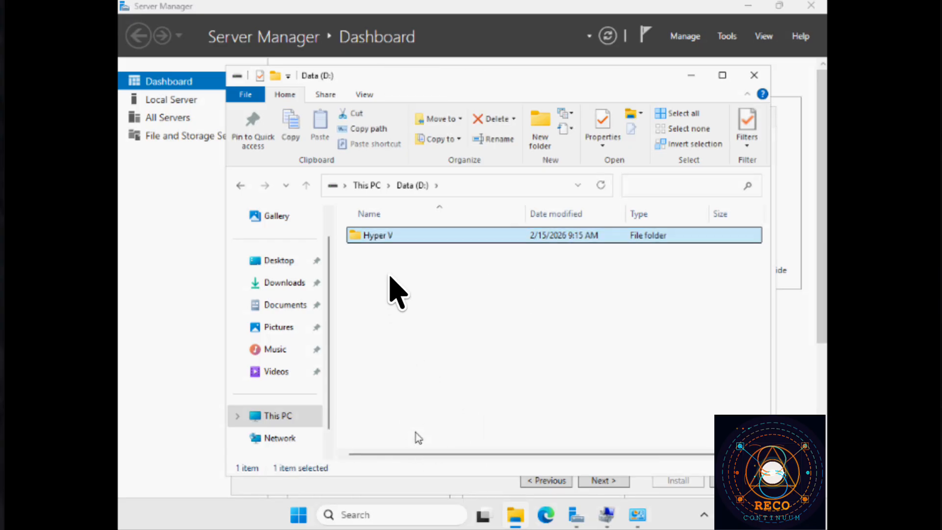
# Create a subfolder named Config files inside the Hyper V folder
pyautogui.doubleClick(382, 235)
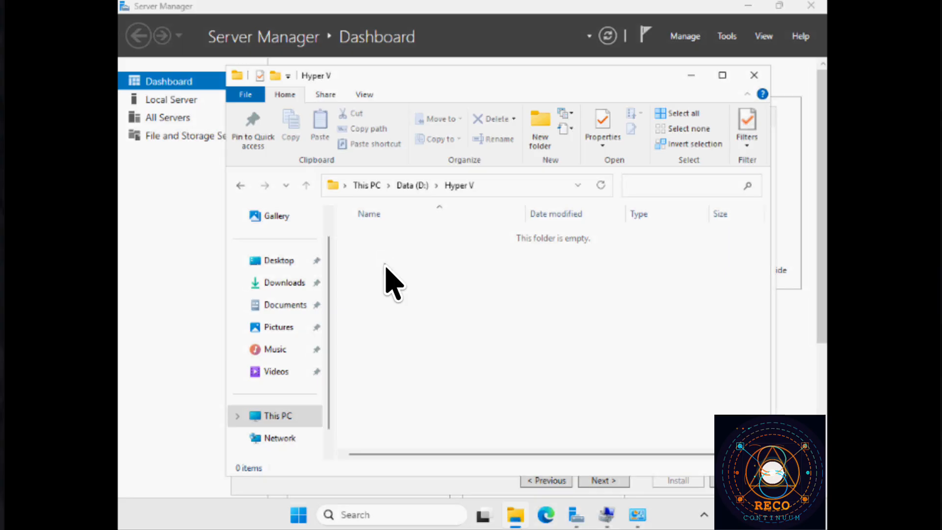
pyautogui.rightClick(385, 265)
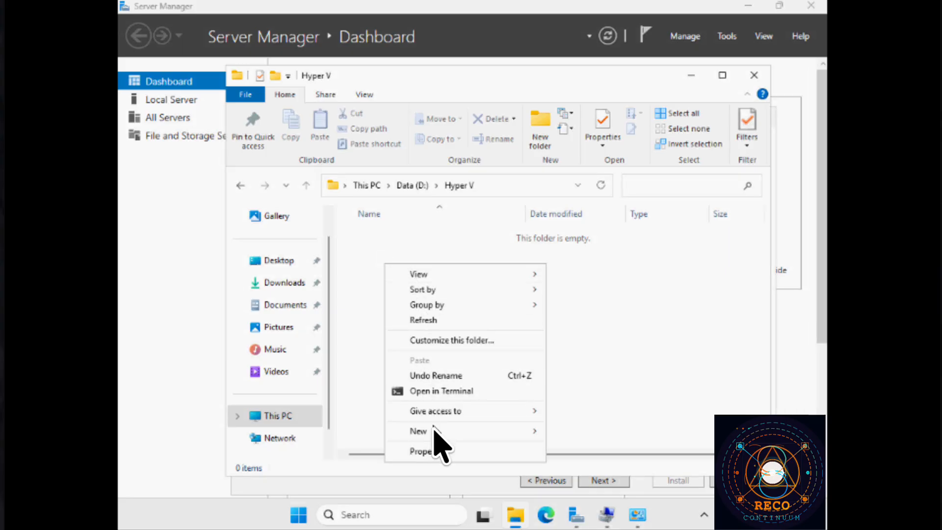
pyautogui.moveTo(456, 432)
pyautogui.click(577, 431)
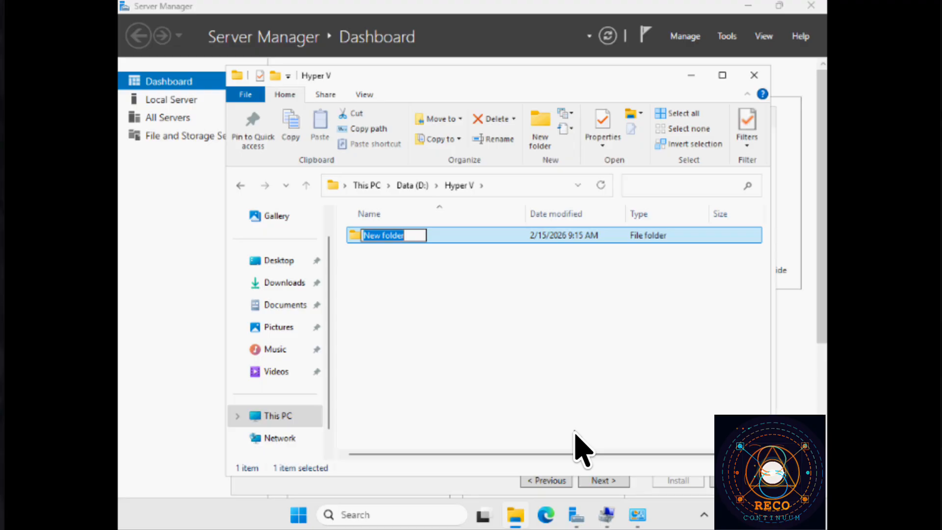
pyautogui.write('Confi')
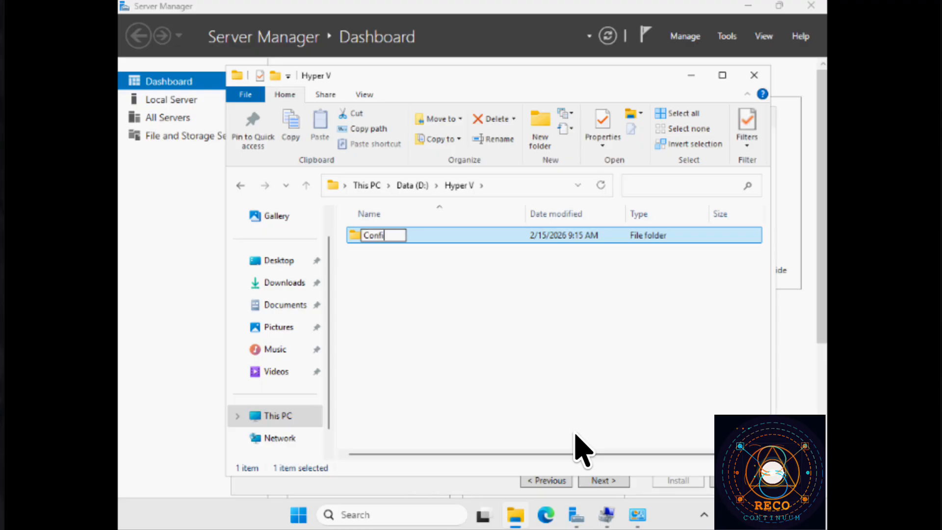
pyautogui.write('g files')
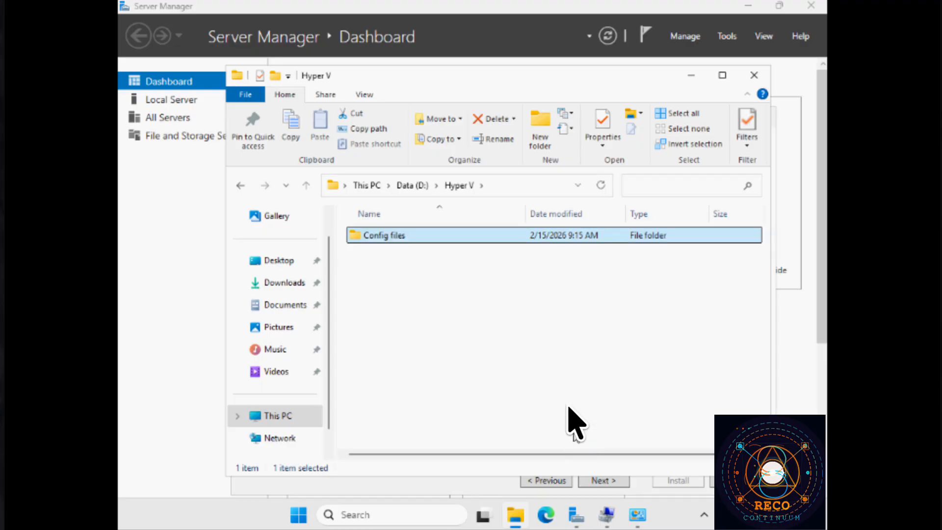
# Add a second subfolder named Hrad Disk inside the Hyper V folder
pyautogui.rightClick(442, 310)
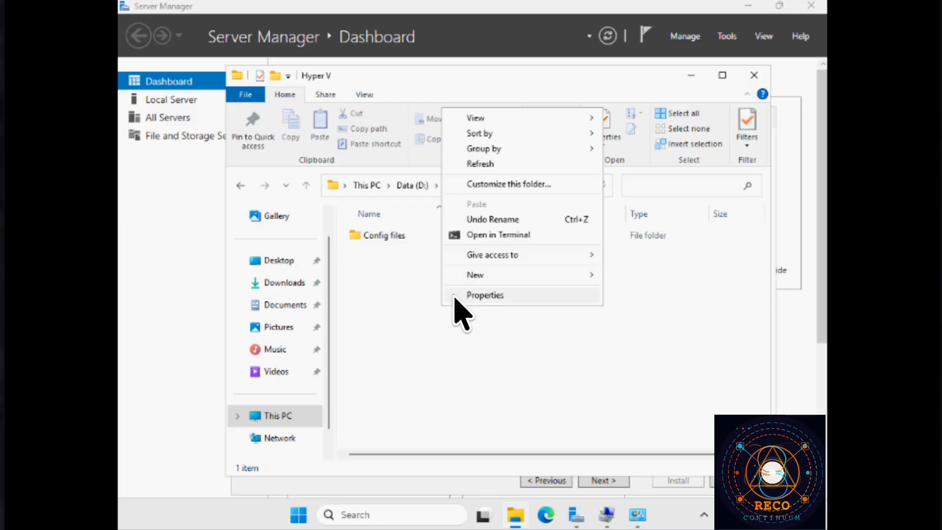
pyautogui.moveTo(594, 281)
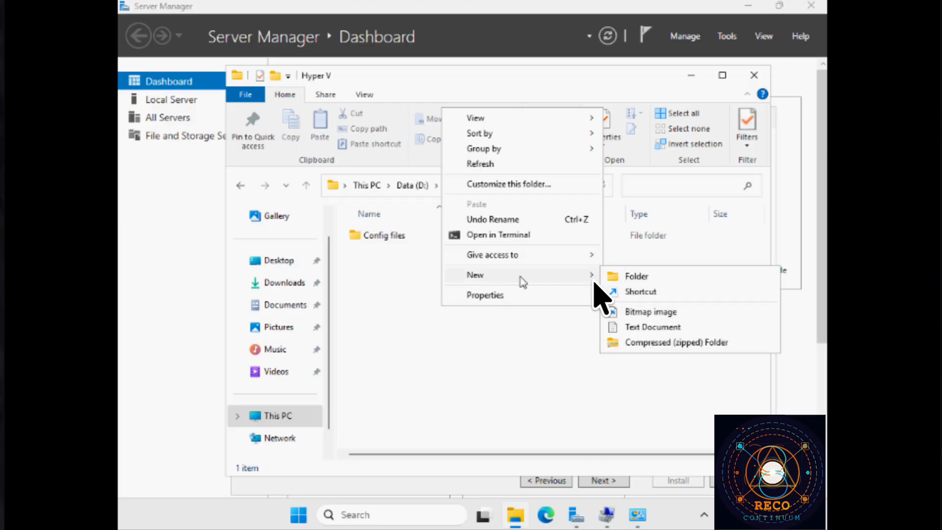
pyautogui.click(633, 278)
pyautogui.write('Hrad Disk')
pyautogui.press('Return')
pyautogui.click(427, 321)
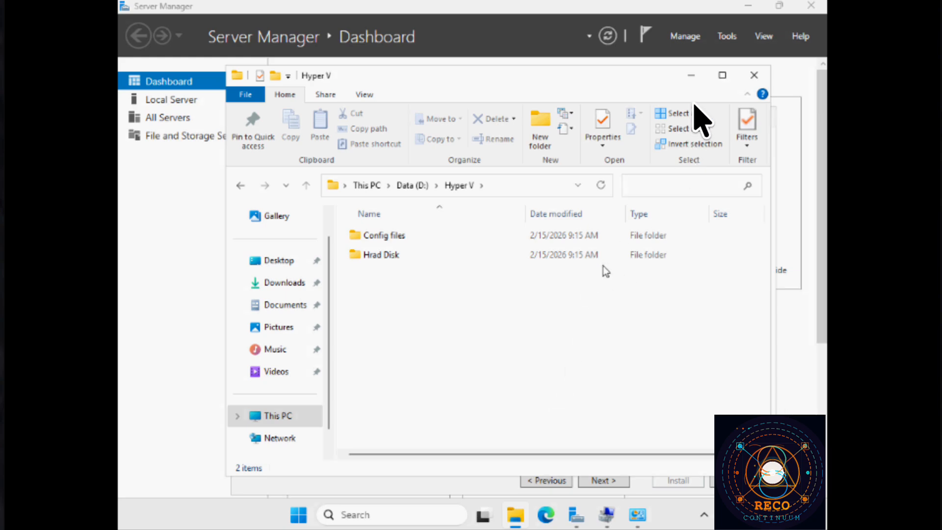
# Return to the Add Roles and Features Wizard and set the default virtual hard disk location to D:\Hyper V\Hrad Disk
pyautogui.click(691, 76)
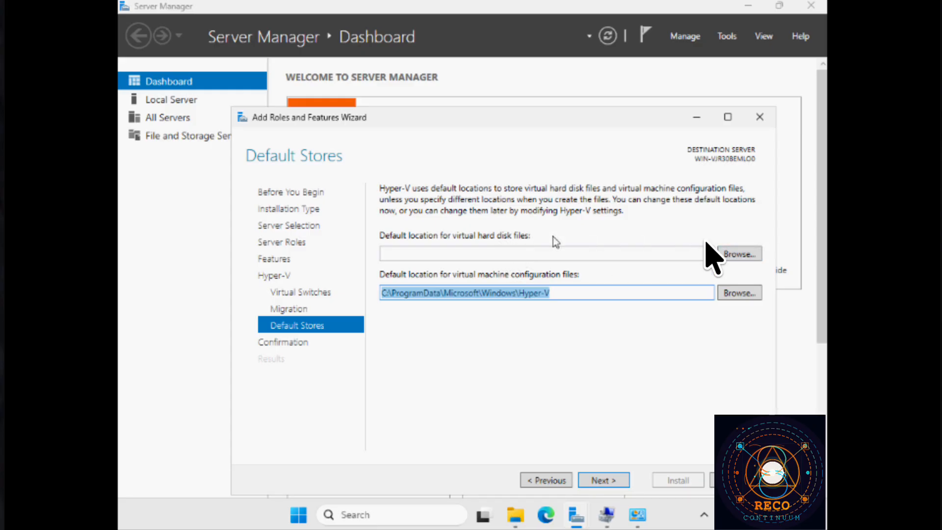
pyautogui.click(756, 254)
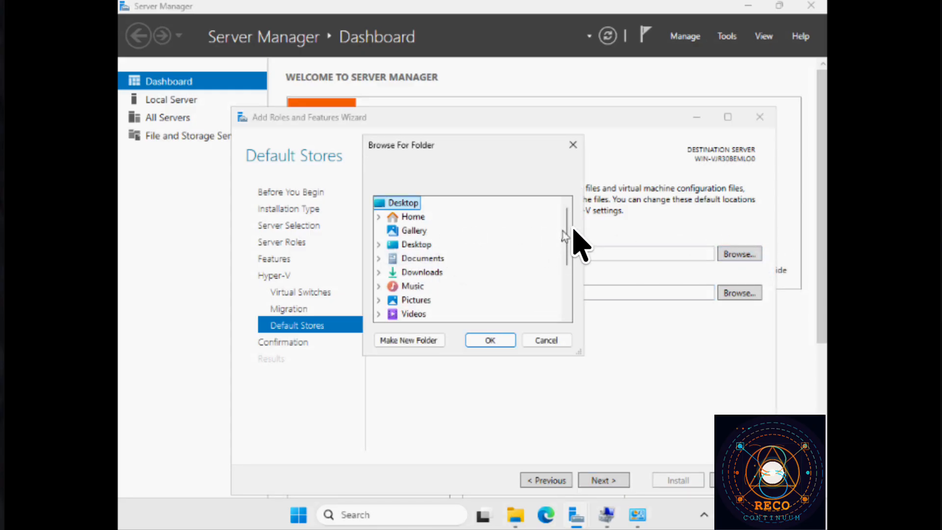
pyautogui.moveTo(567, 242); pyautogui.dragTo(569, 283)
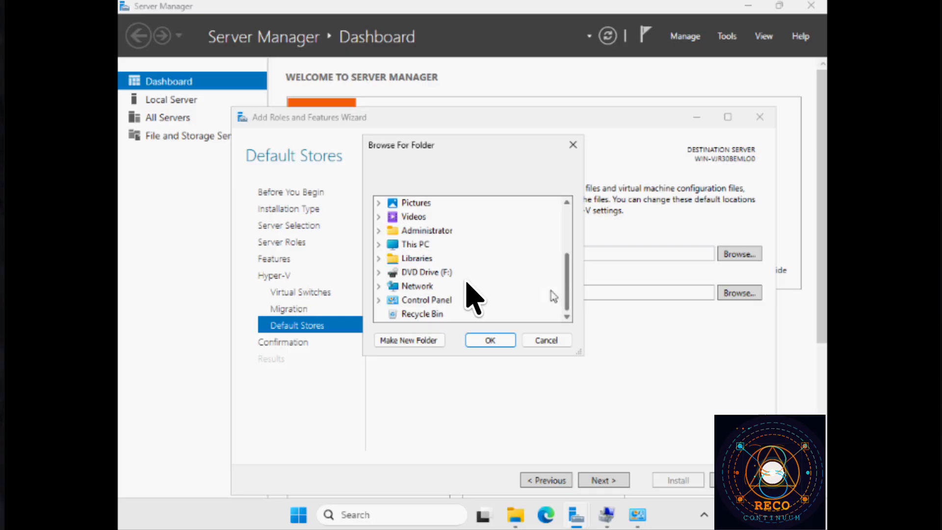
pyautogui.click(416, 245)
pyautogui.click(425, 273)
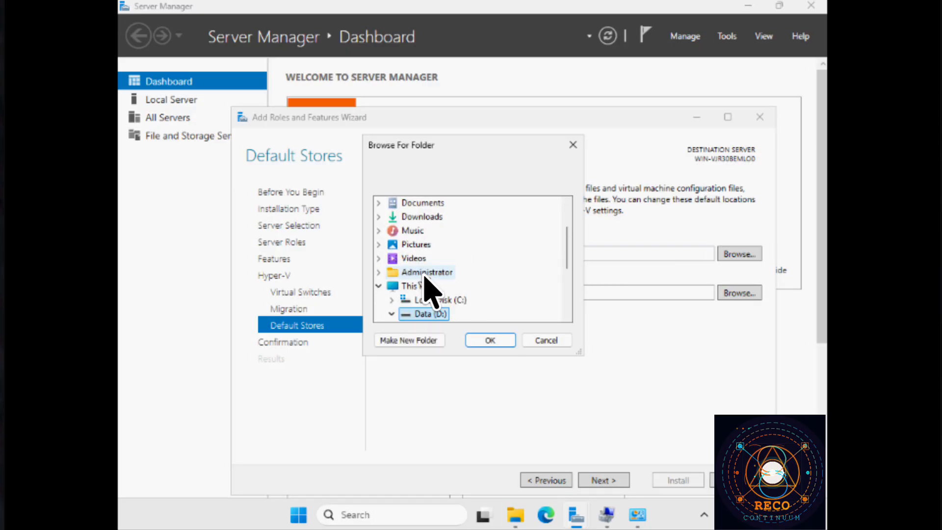
pyautogui.click(456, 272)
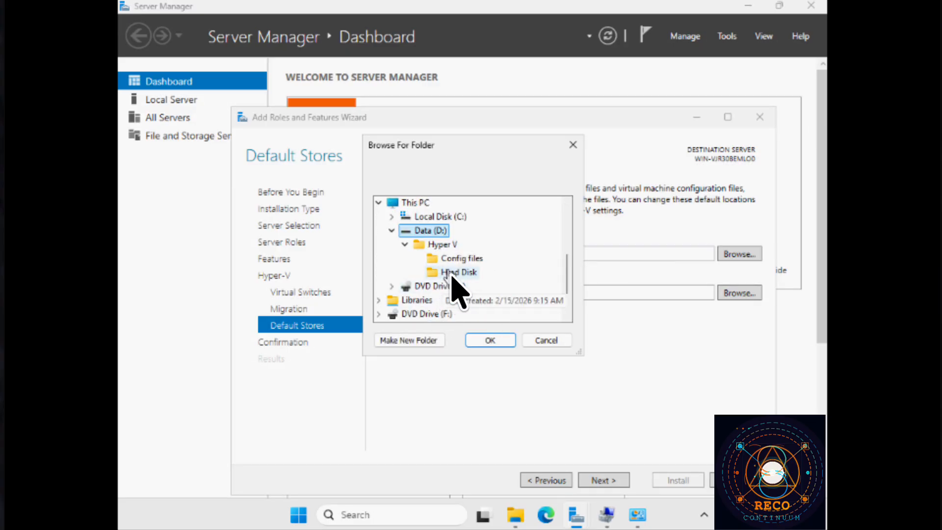
pyautogui.click(490, 340)
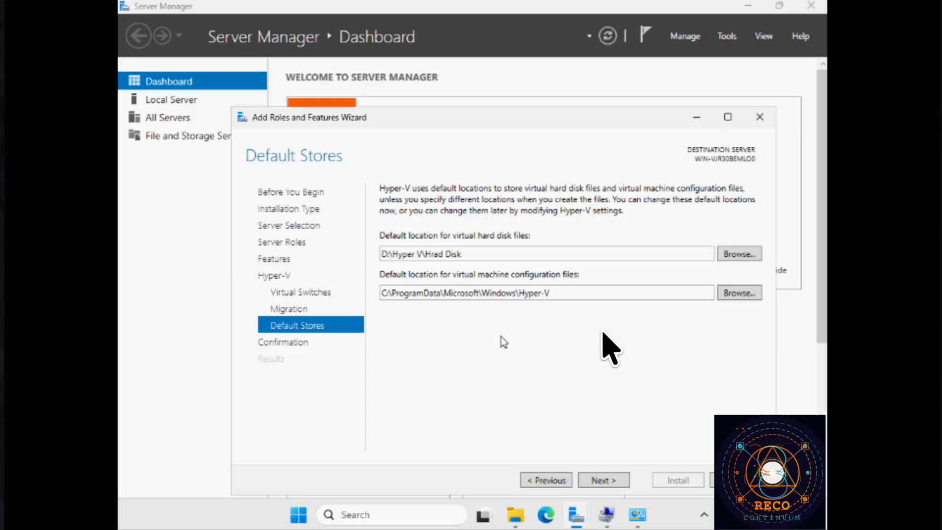
# Set the default location for virtual machine configuration files to D:\Hyper V\Config files
pyautogui.click(738, 293)
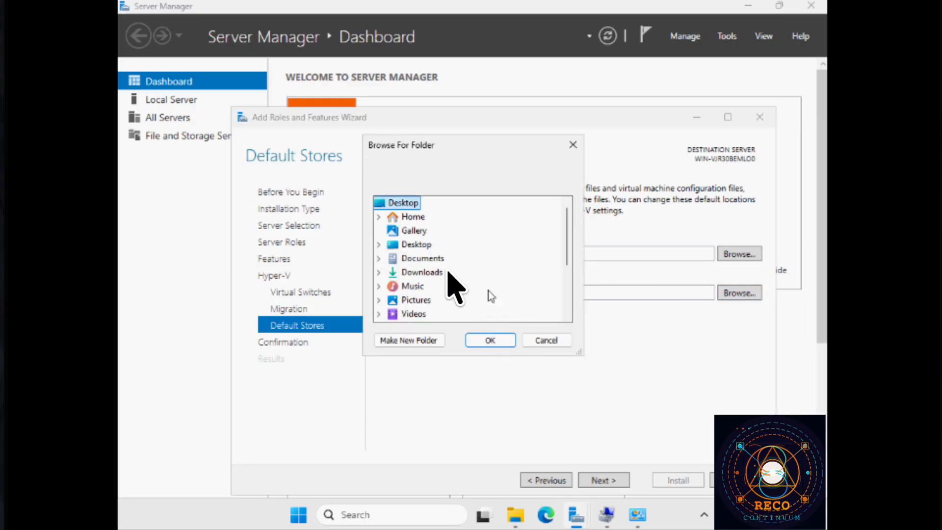
pyautogui.scroll(-3, 568, 234)
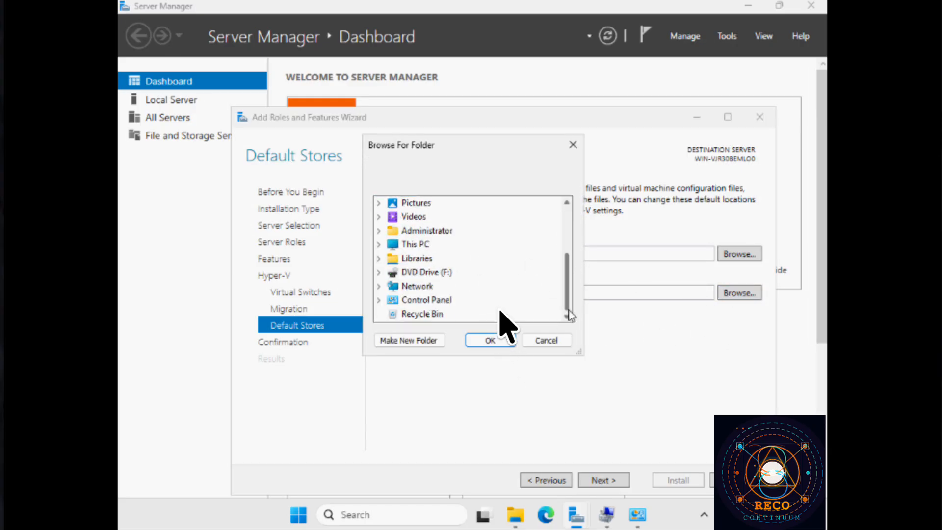
pyautogui.doubleClick(422, 247)
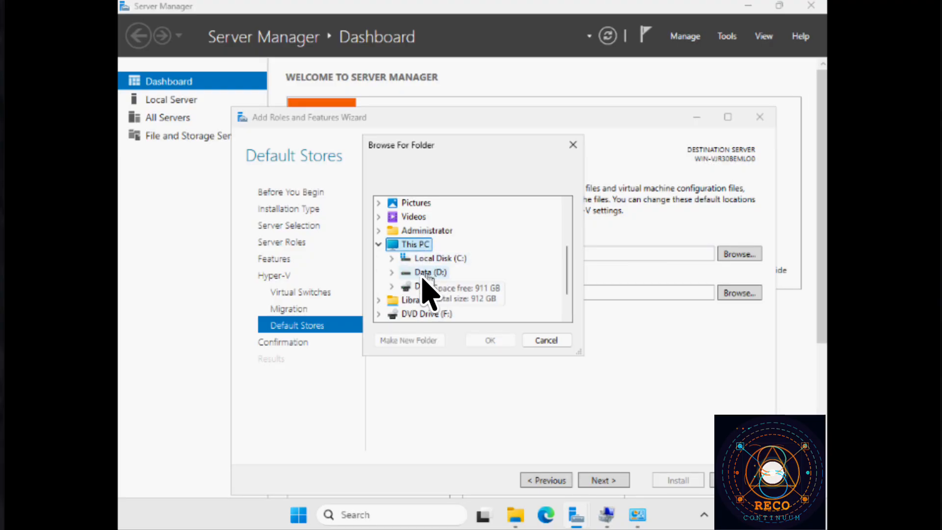
pyautogui.doubleClick(423, 274)
pyautogui.scroll(-2, 442, 305)
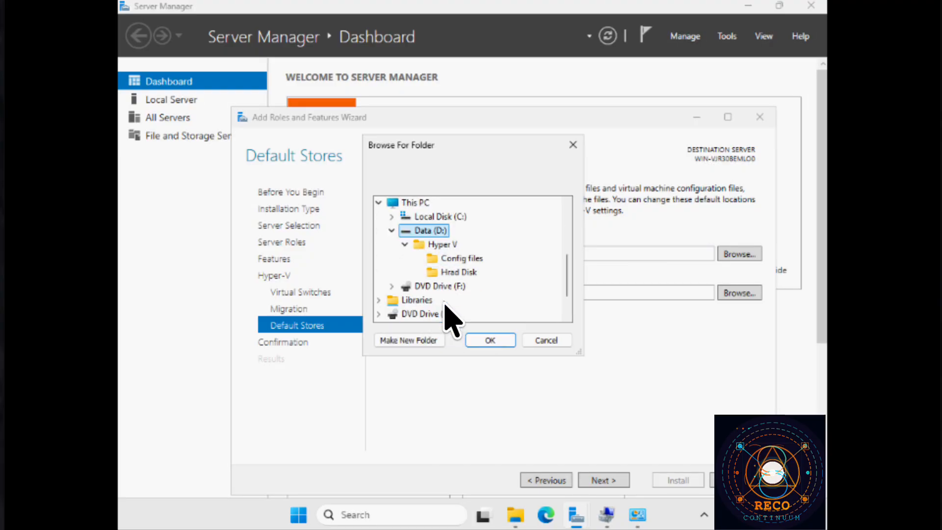
pyautogui.click(456, 259)
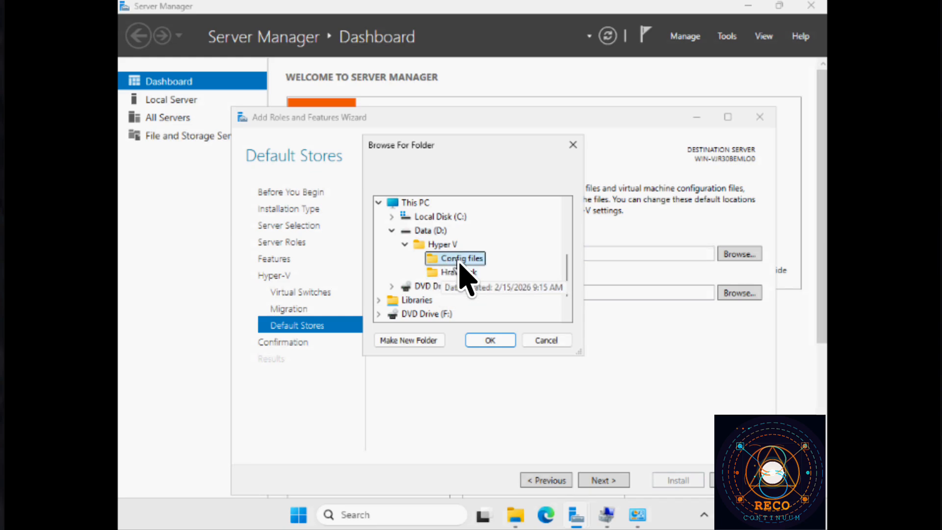
pyautogui.click(490, 342)
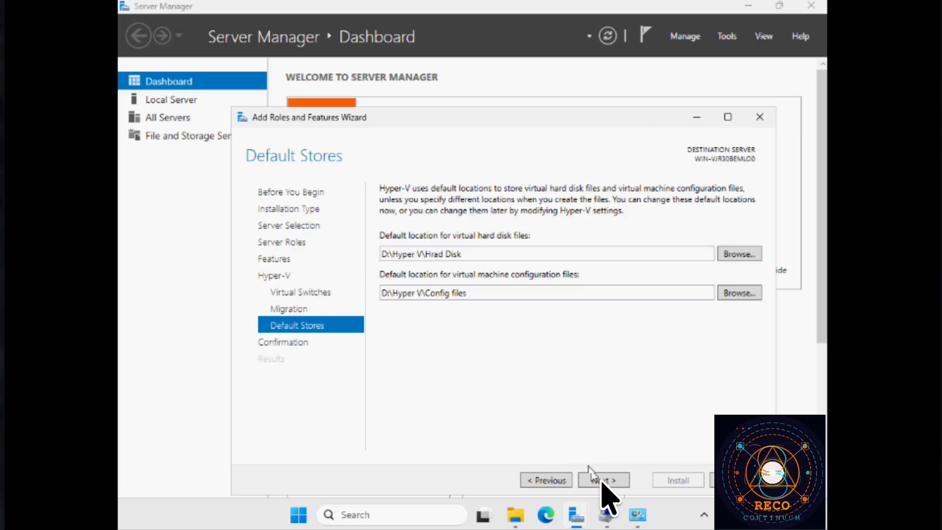
# Accept the default stores and start installing the Hyper-V role with its management tools
pyautogui.click(599, 480)
pyautogui.click(674, 480)
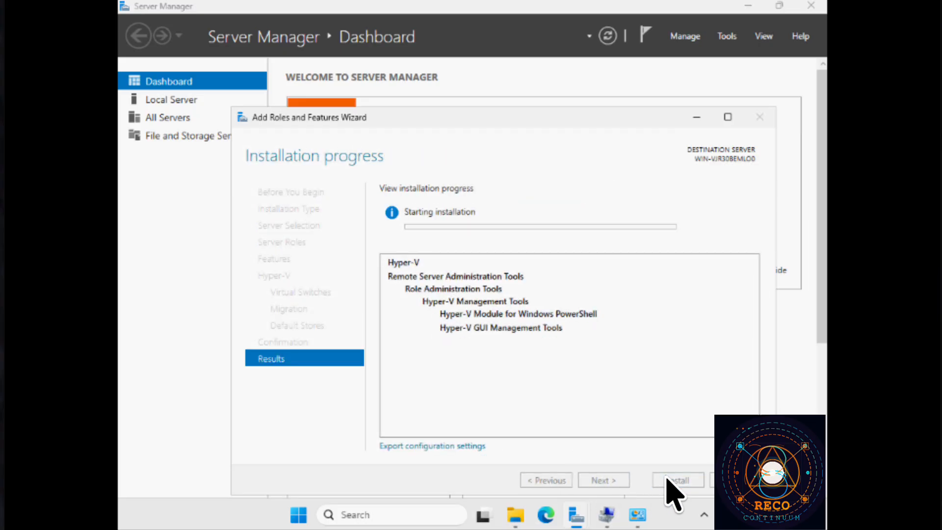